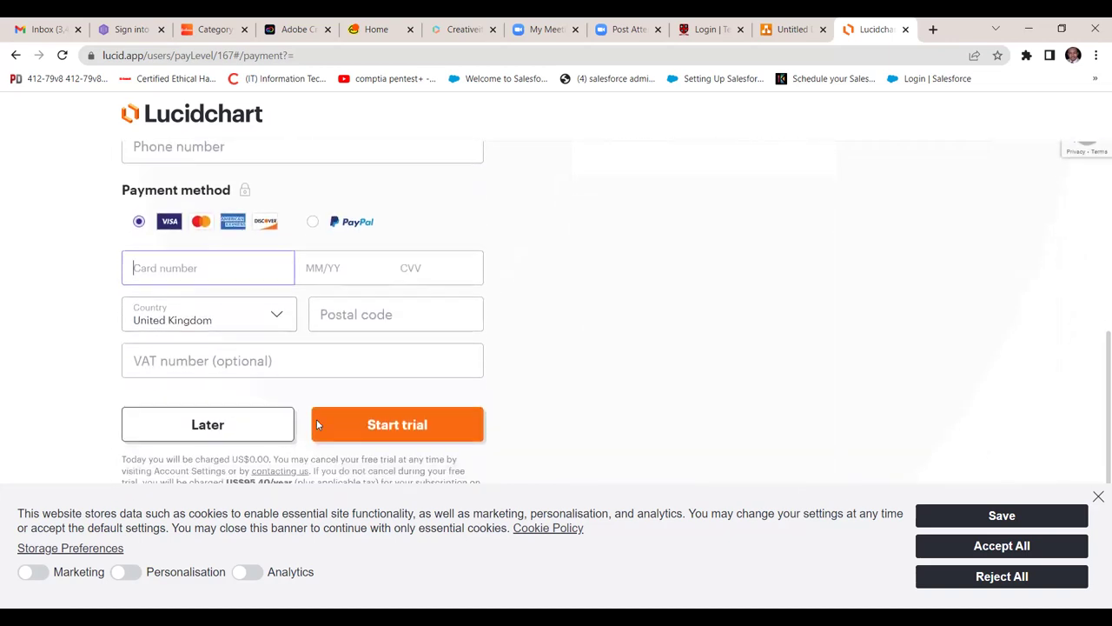
- Leave the trial payment page for the template gallery and search all templates for "work breakdown structure"
scroll(316, 424, "up", 5)
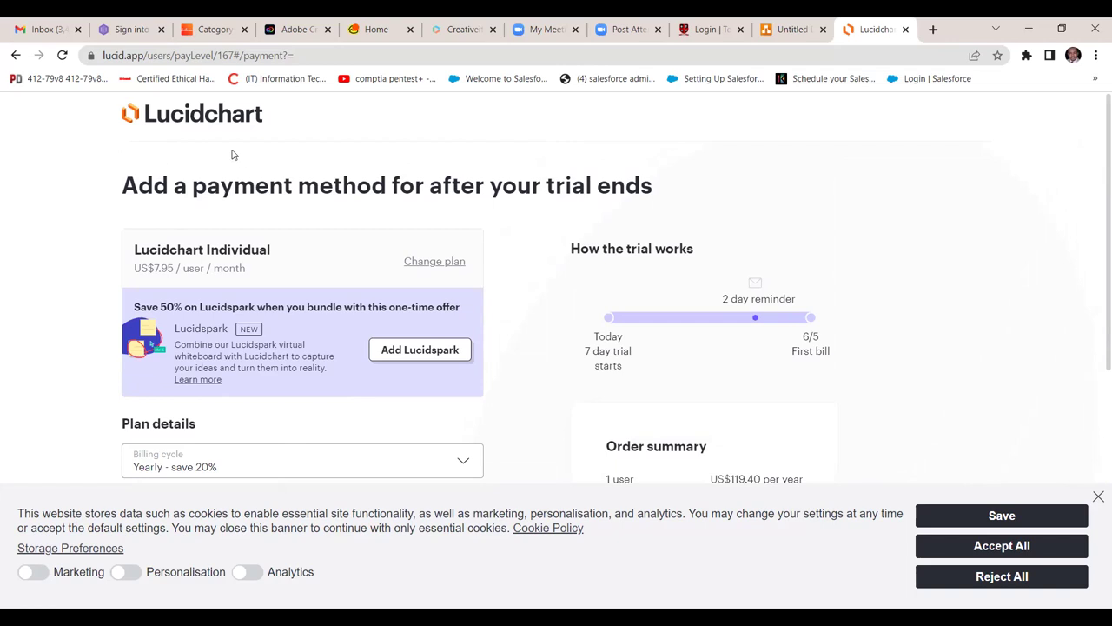
left_click(217, 118)
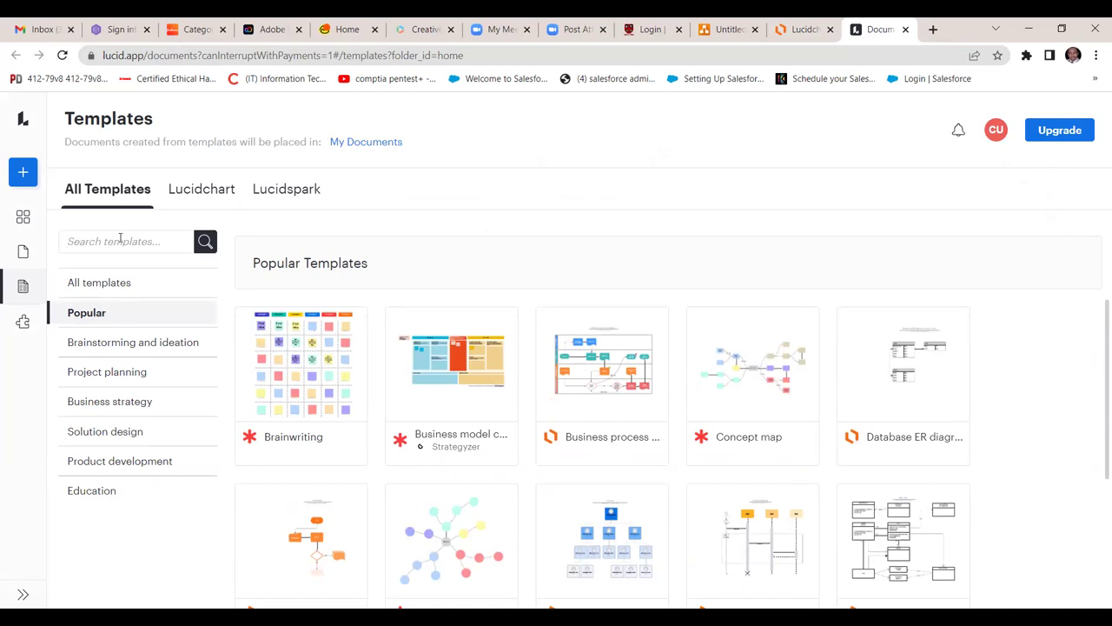
type("work breakdown strucy")
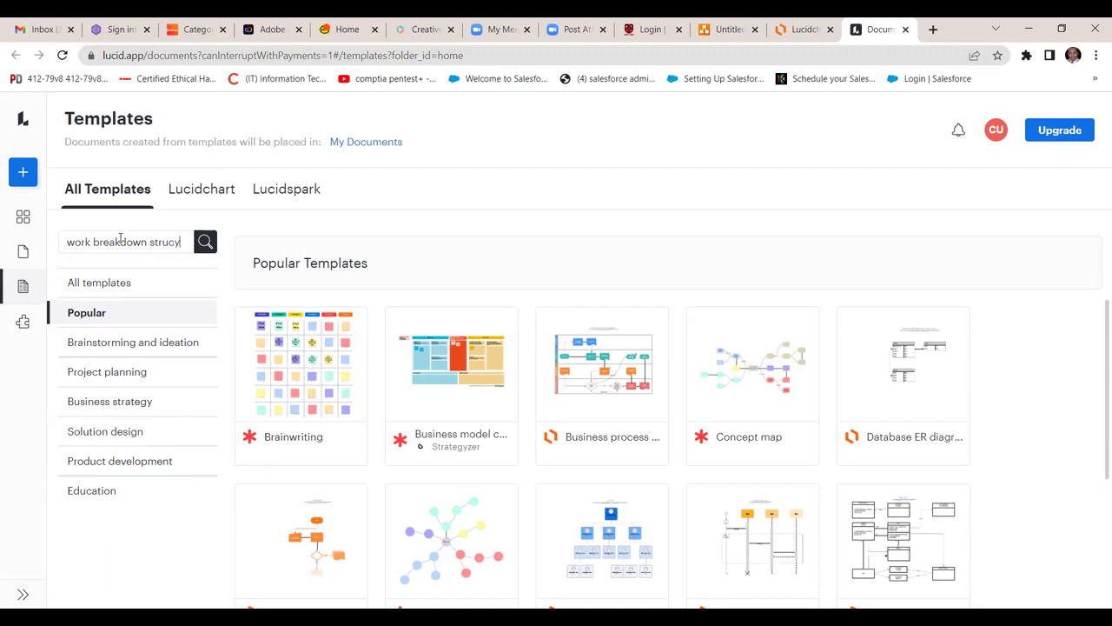
key("BackSpace")
type("ture")
key("Return")
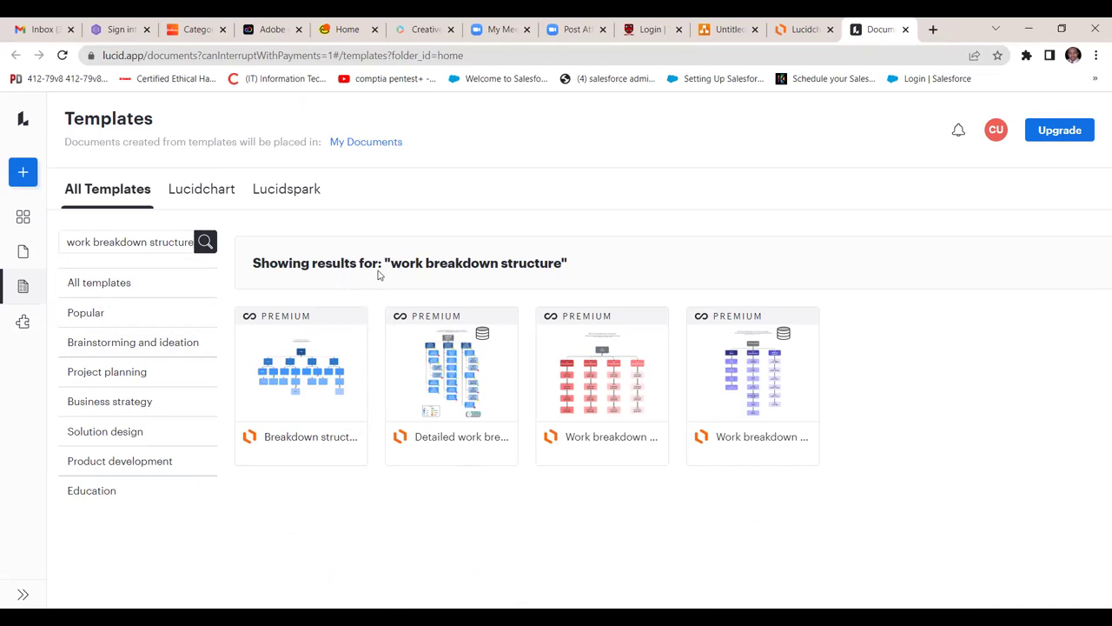
- Browse the recommended Lucidchart templates, looking over the diagram categories and the individual templates below them
left_click(209, 189)
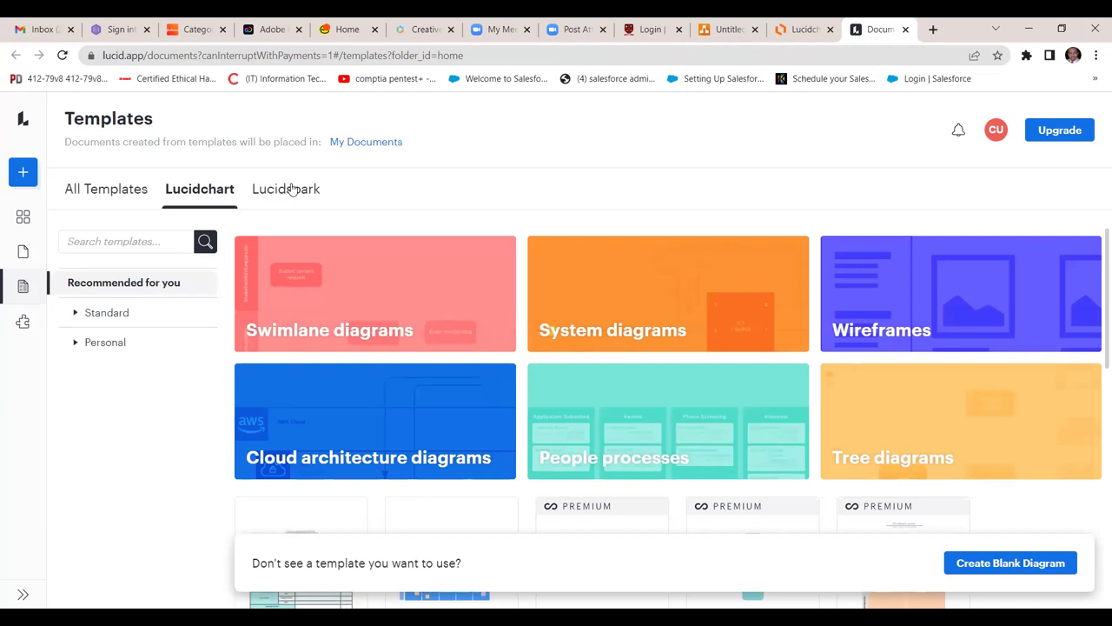
scroll(293, 190, "down", 10)
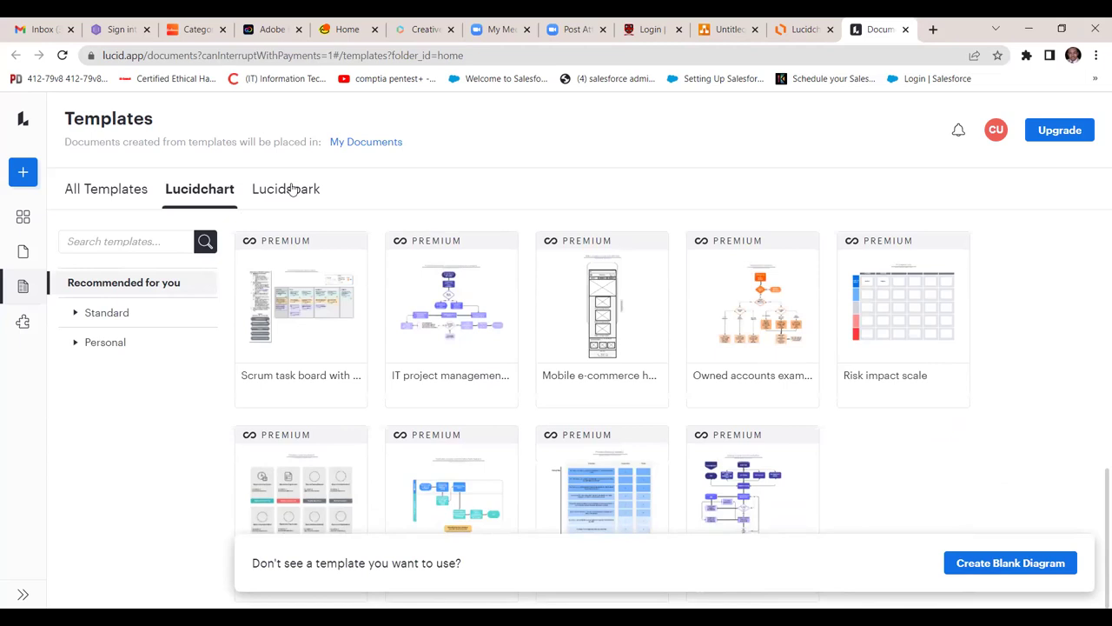
scroll(293, 189, "up", 10)
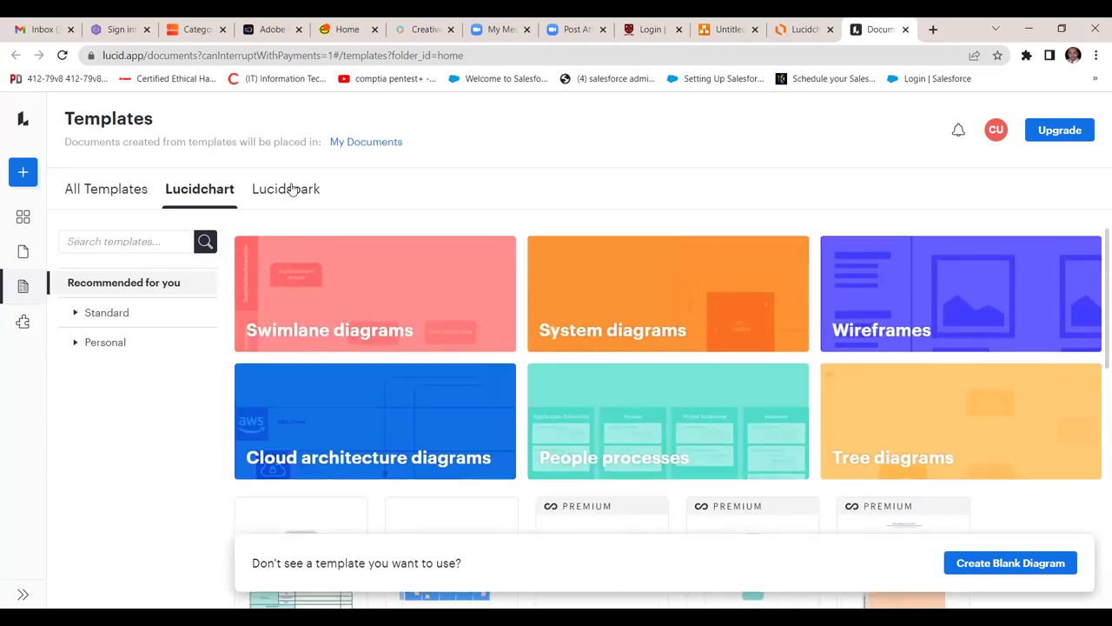
scroll(293, 190, "down", 6)
scroll(293, 190, "up", 3)
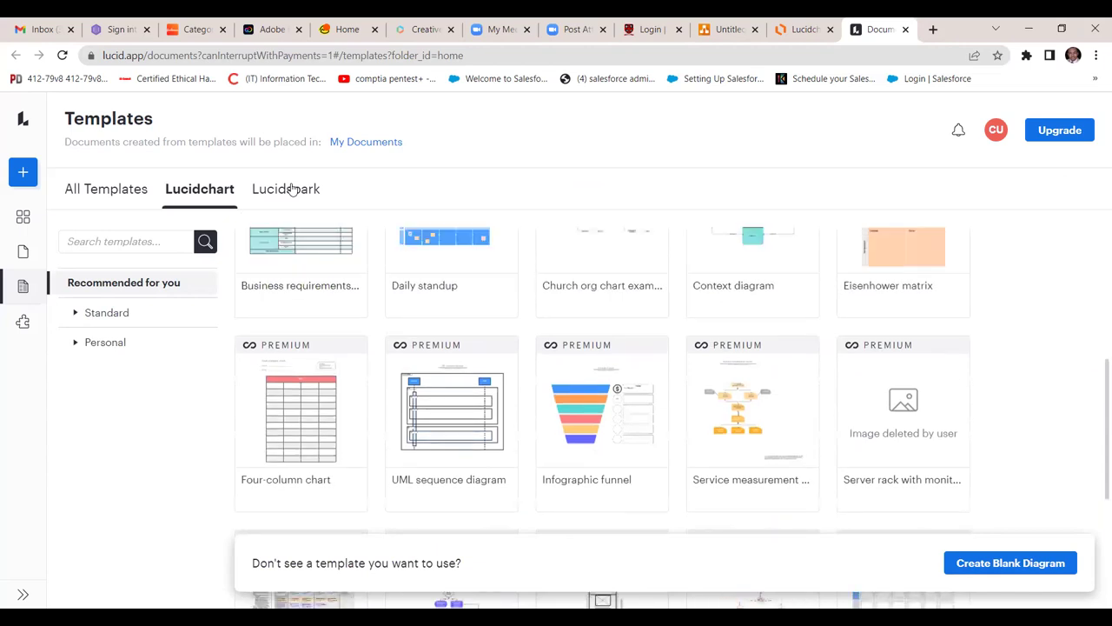
scroll(292, 190, "up", 2)
scroll(292, 189, "up", 1)
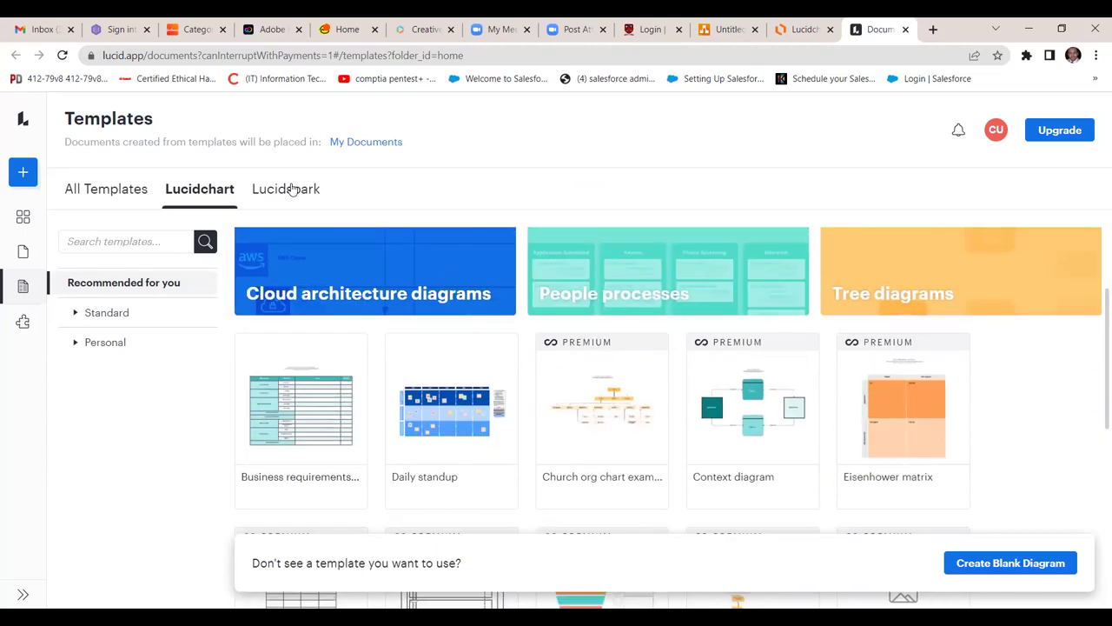
scroll(293, 189, "up", 1)
scroll(293, 189, "up", 2)
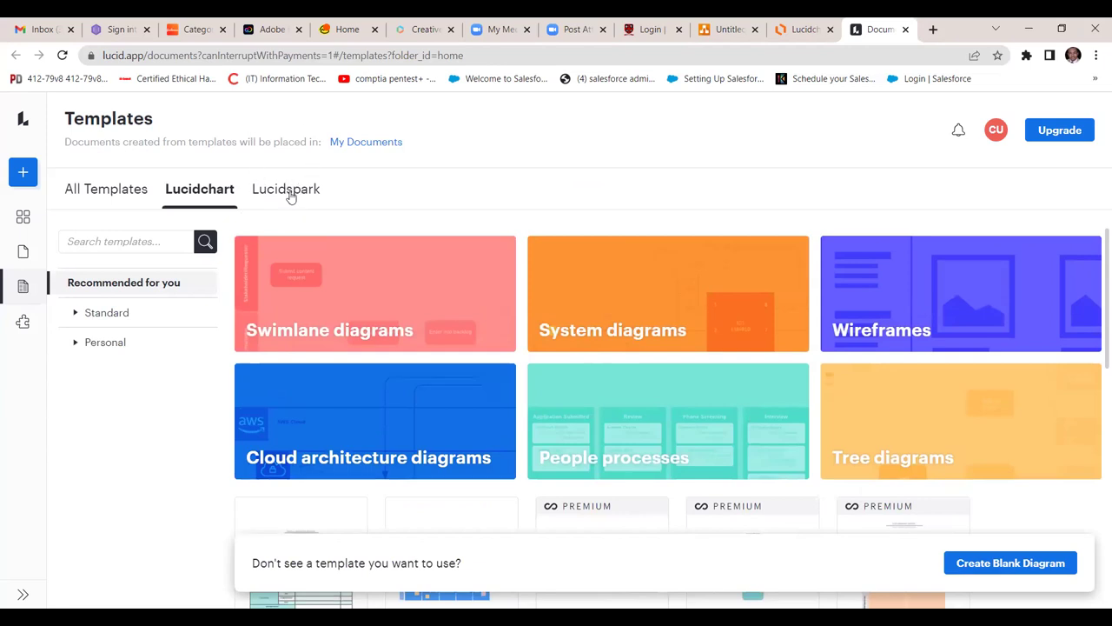
- Browse the Lucidspark template collection for boards suited to project planning
left_click(290, 192)
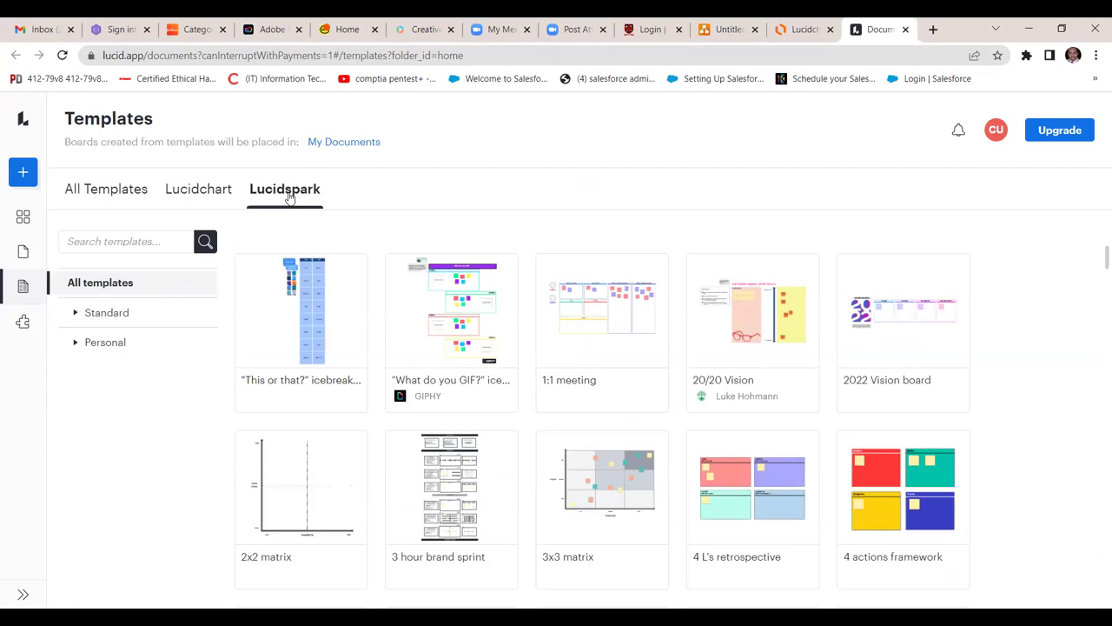
scroll(290, 196, "down", 8)
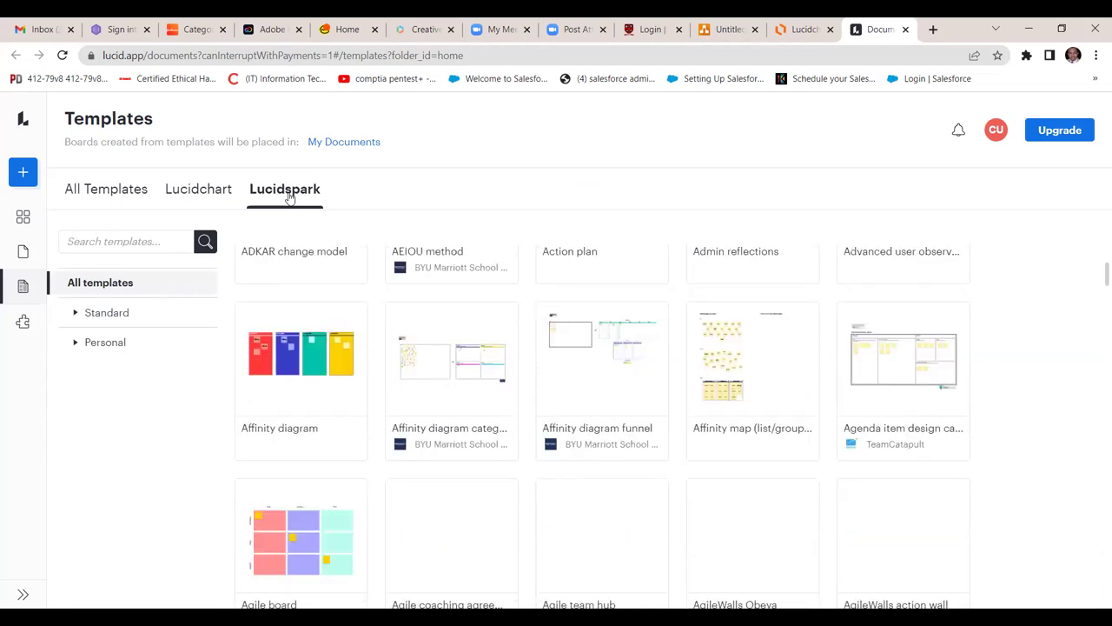
scroll(290, 196, "up", 1)
scroll(291, 197, "up", 5)
scroll(290, 196, "down", 2)
scroll(290, 196, "down", 8)
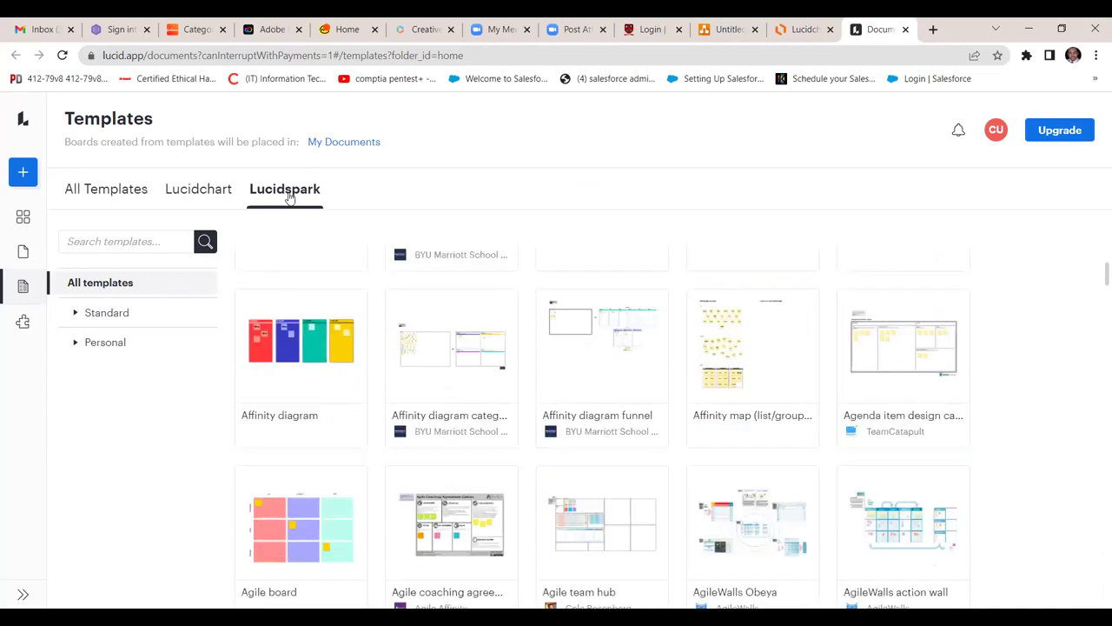
scroll(291, 197, "down", 2)
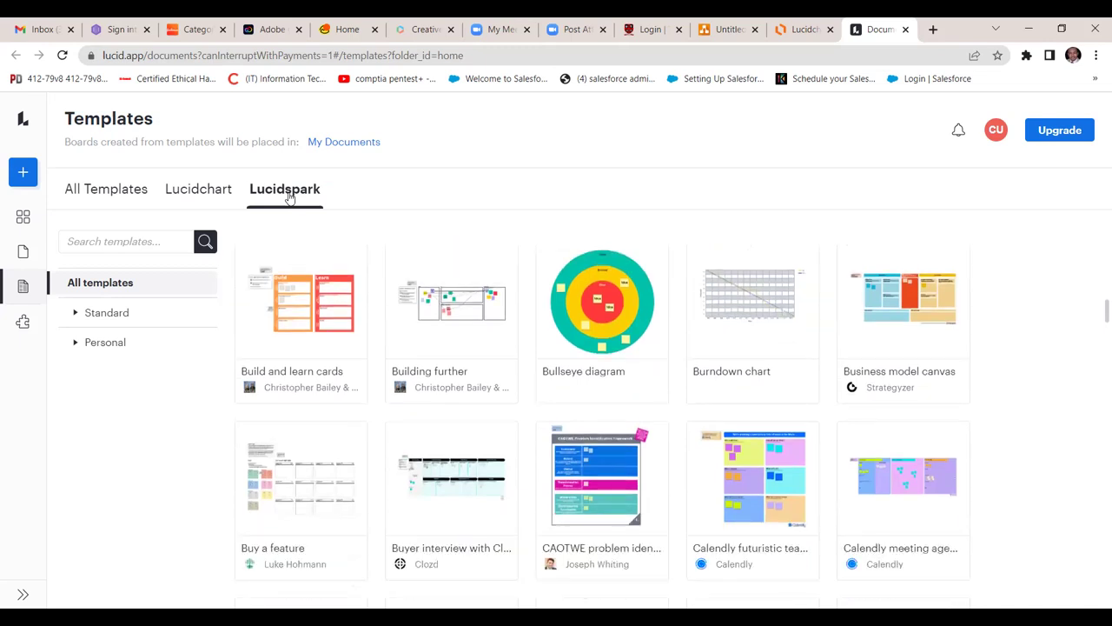
scroll(290, 196, "down", 4)
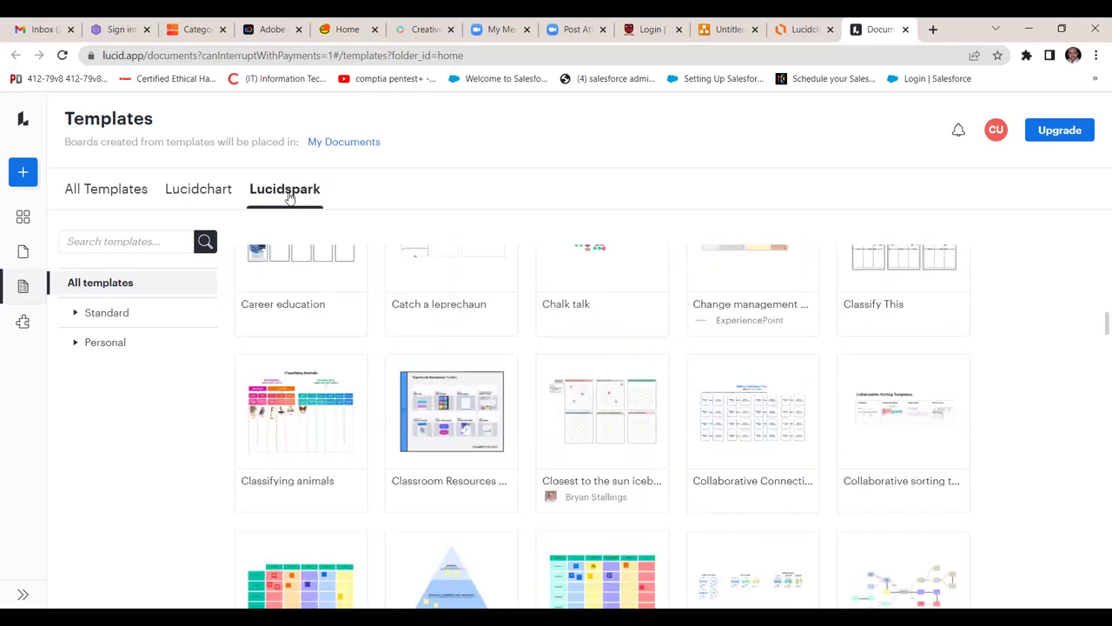
scroll(289, 196, "down", 5)
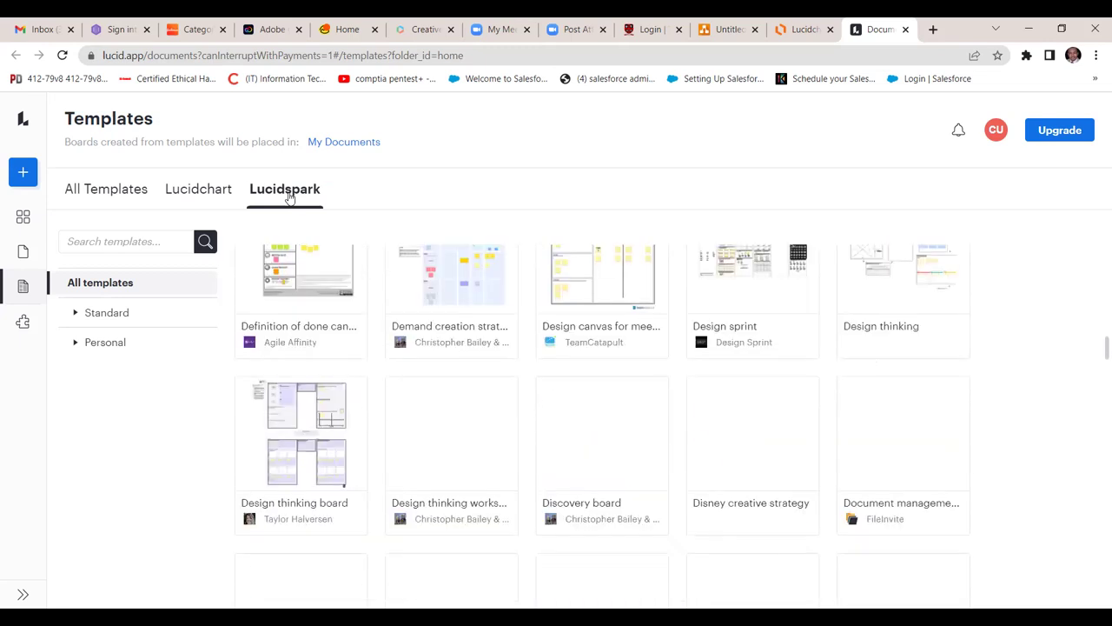
scroll(289, 196, "down", 5)
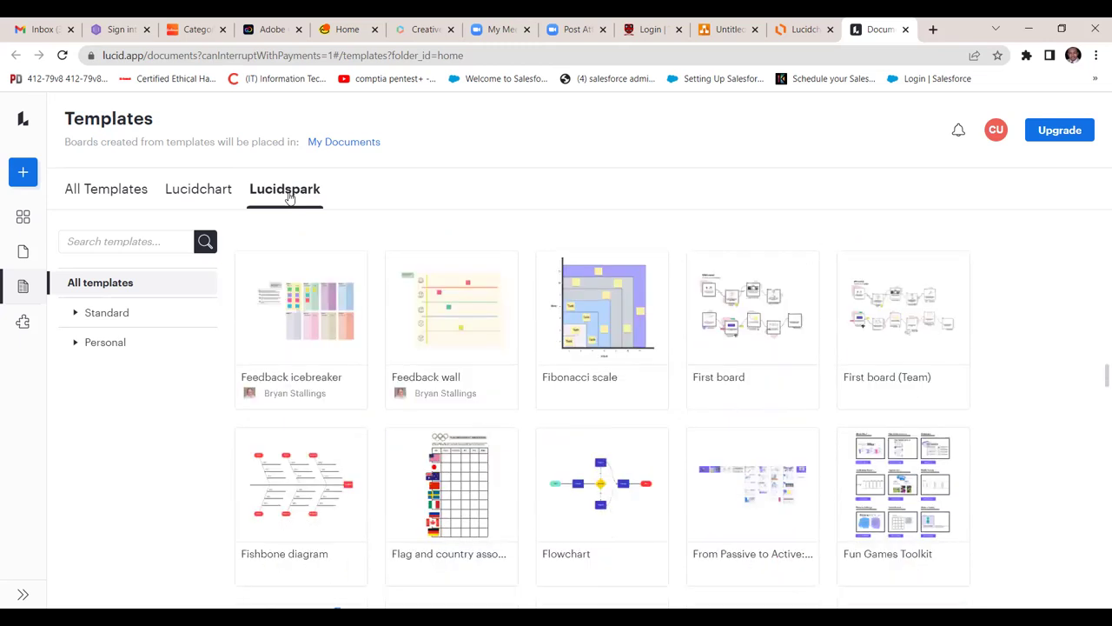
scroll(289, 197, "down", 5)
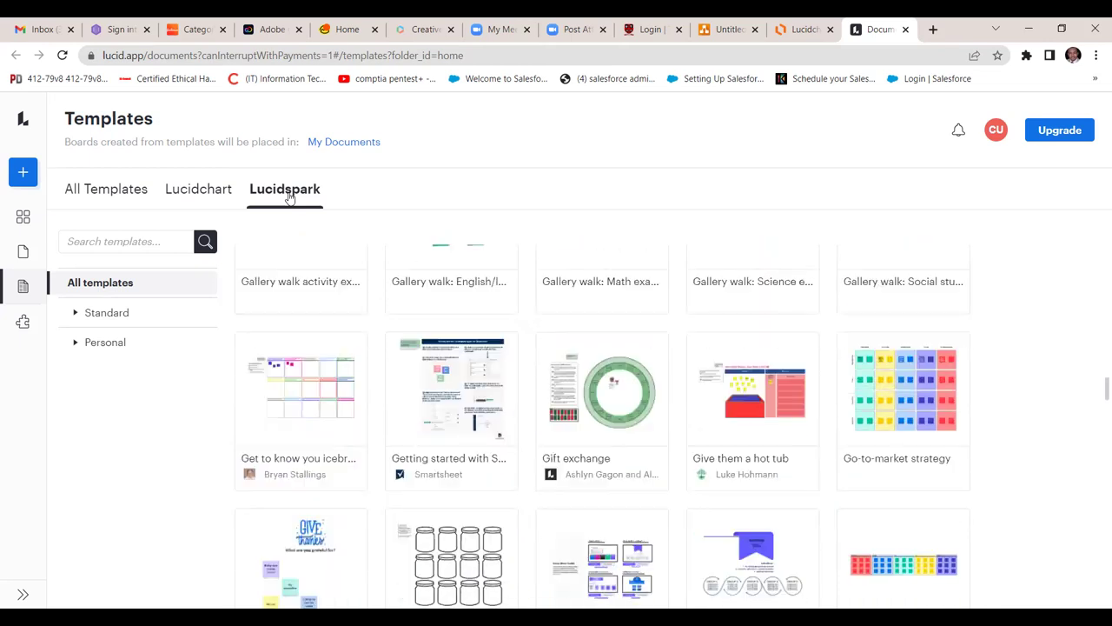
scroll(290, 196, "down", 5)
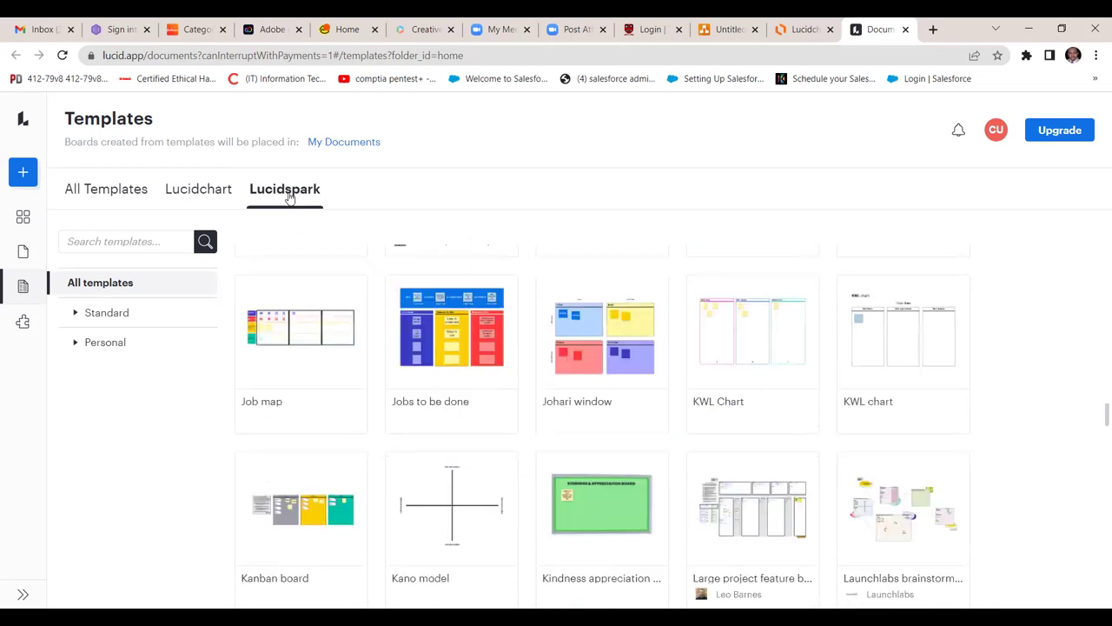
scroll(290, 196, "down", 7)
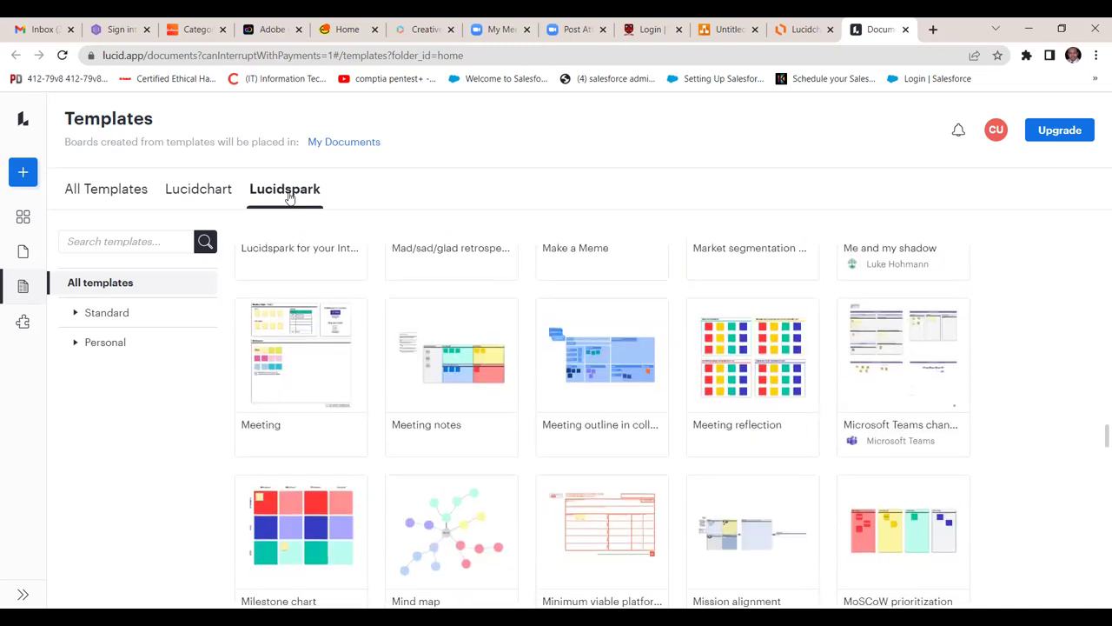
scroll(290, 197, "down", 5)
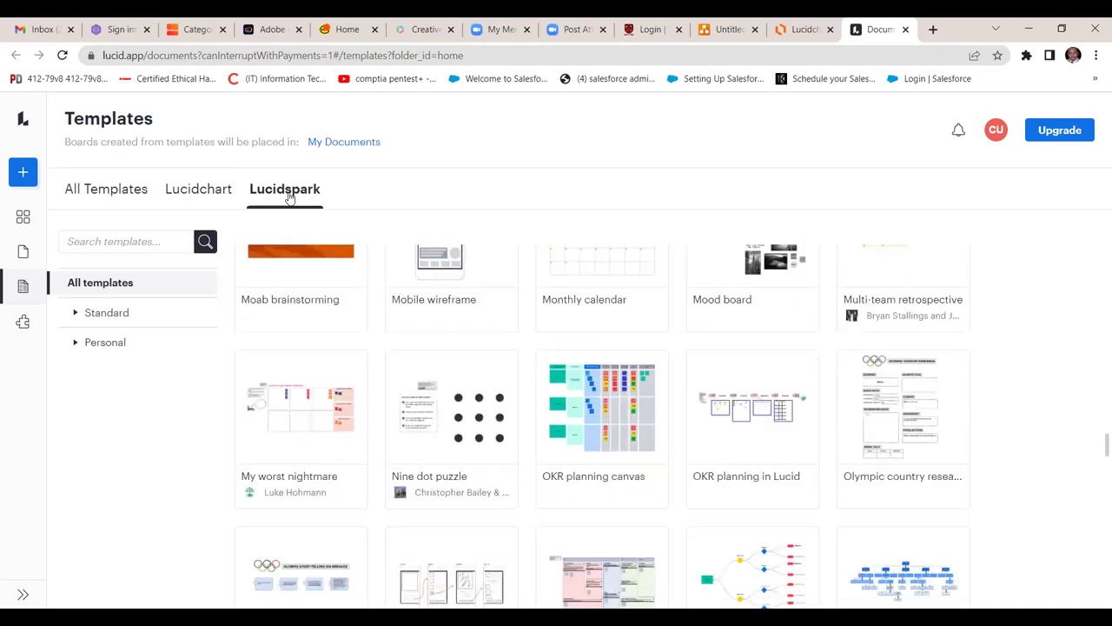
scroll(289, 196, "down", 1)
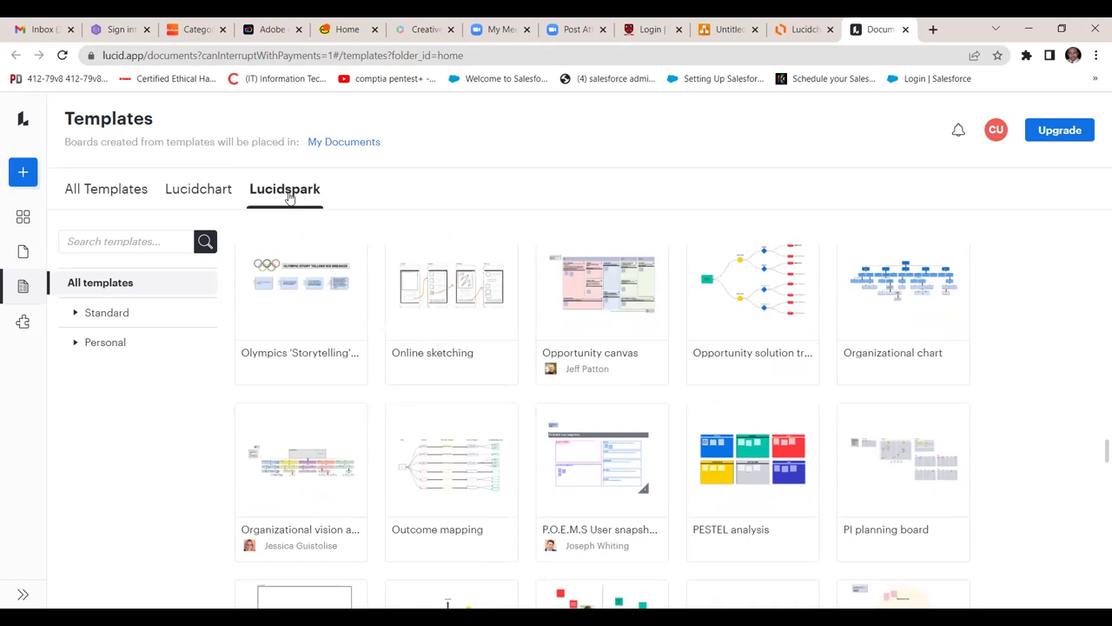
scroll(289, 197, "up", 20)
scroll(290, 196, "up", 10)
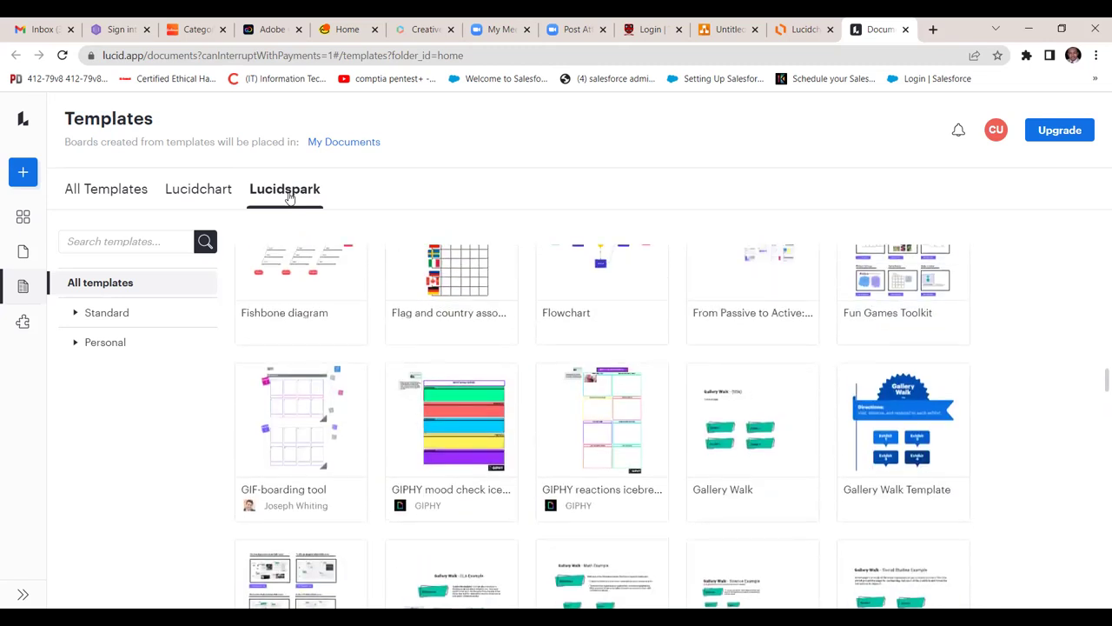
- Search the Lucidchart templates for "work breakdown structure" using the suggested search term
left_click(187, 191)
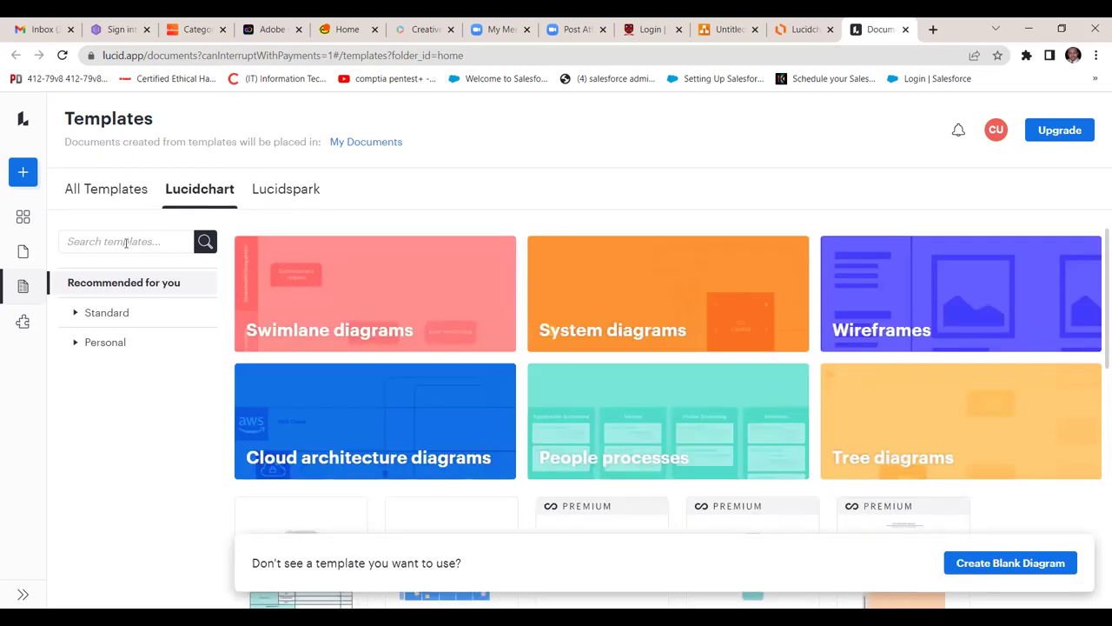
left_click(126, 242)
type("work")
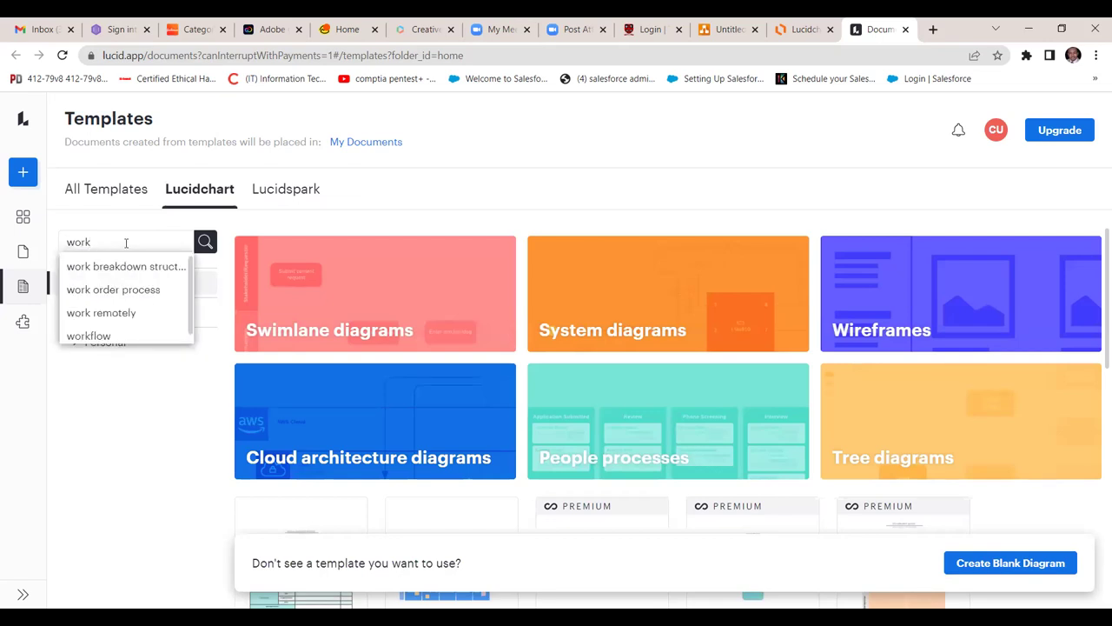
left_click(124, 267)
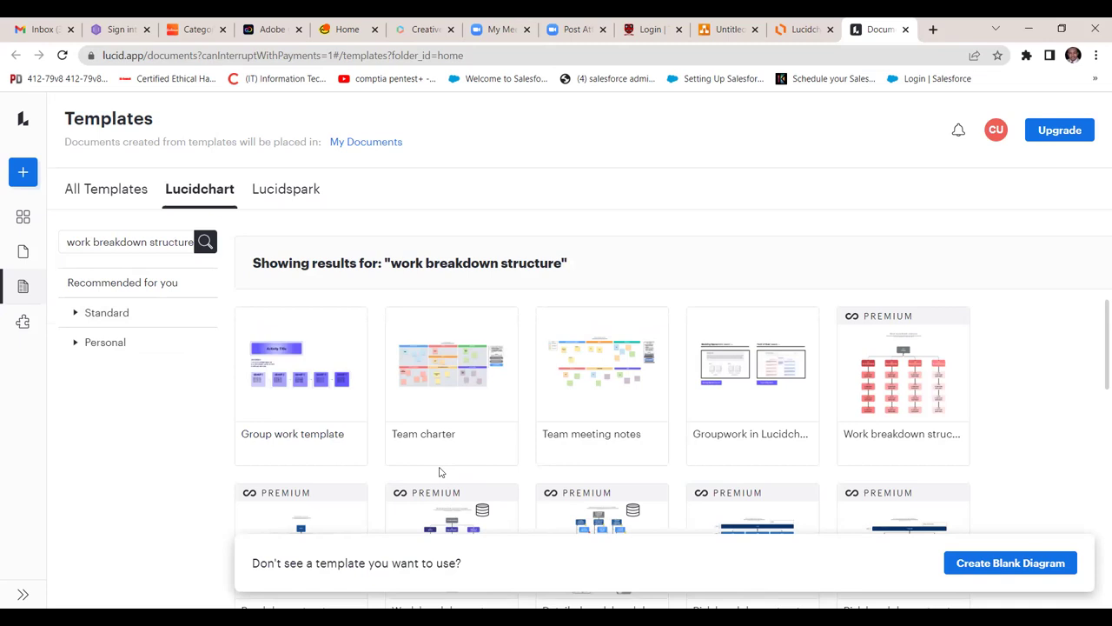
- Examine the Lucidchart search results for a suitable work breakdown structure template, comparing the free and premium ones
scroll(439, 472, "down", 1)
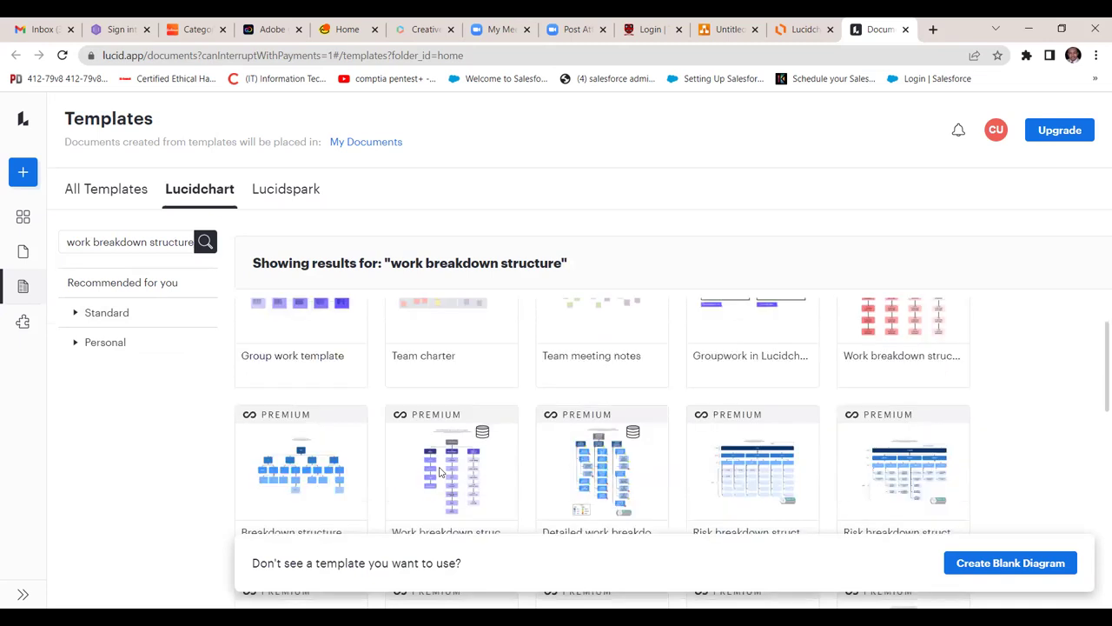
scroll(438, 472, "up", 1)
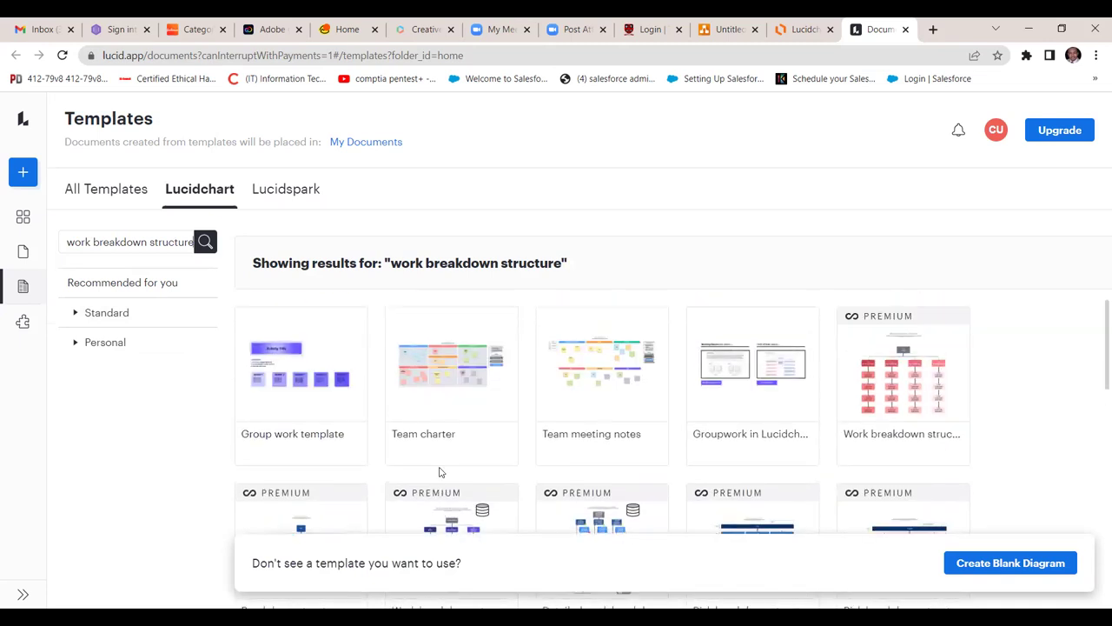
scroll(438, 472, "down", 5)
scroll(439, 472, "up", 3)
scroll(439, 472, "down", 4)
scroll(439, 472, "down", 1)
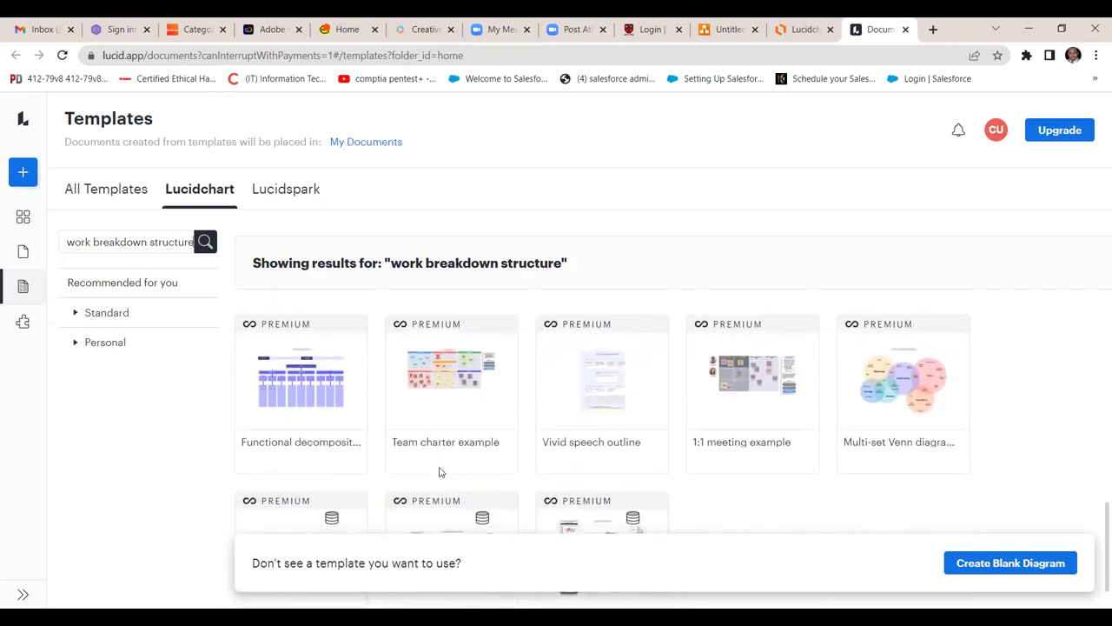
scroll(439, 472, "down", 1)
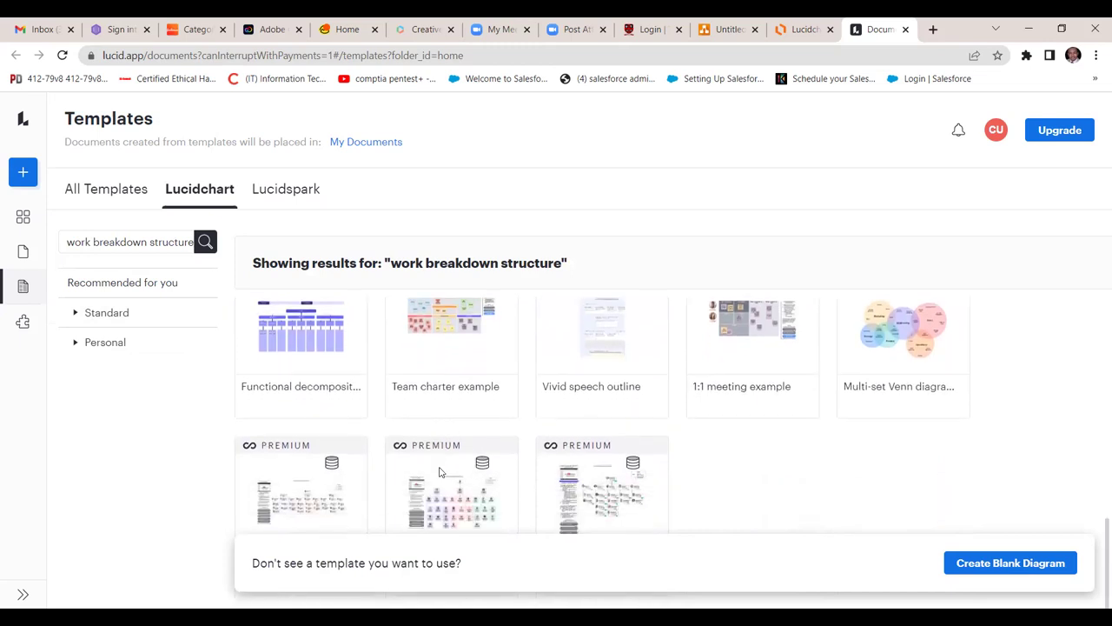
scroll(439, 472, "up", 4)
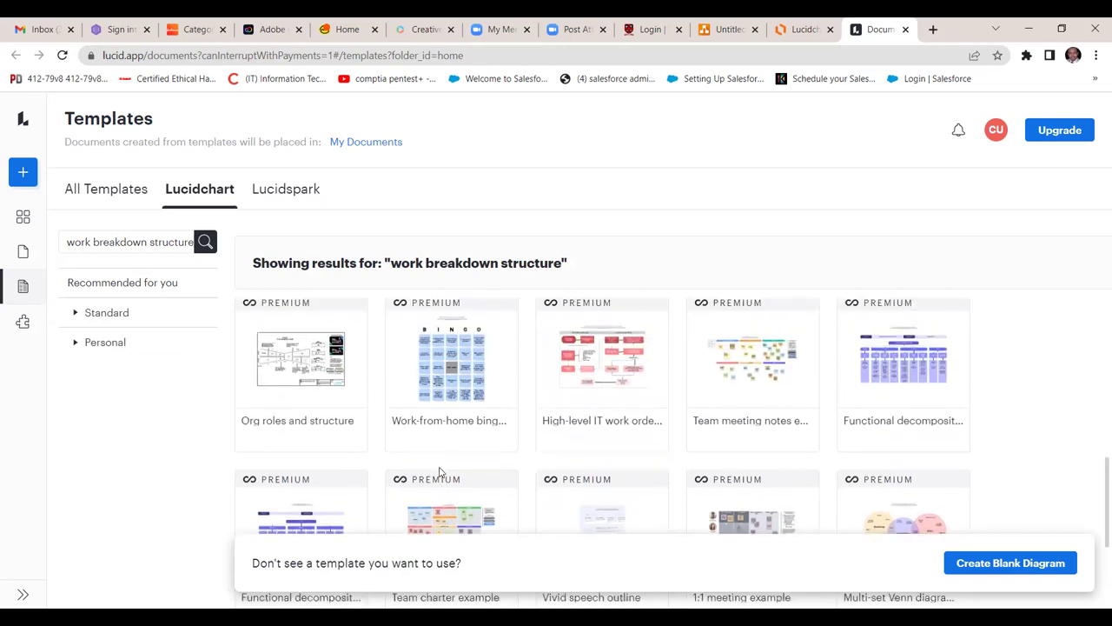
scroll(439, 472, "up", 1)
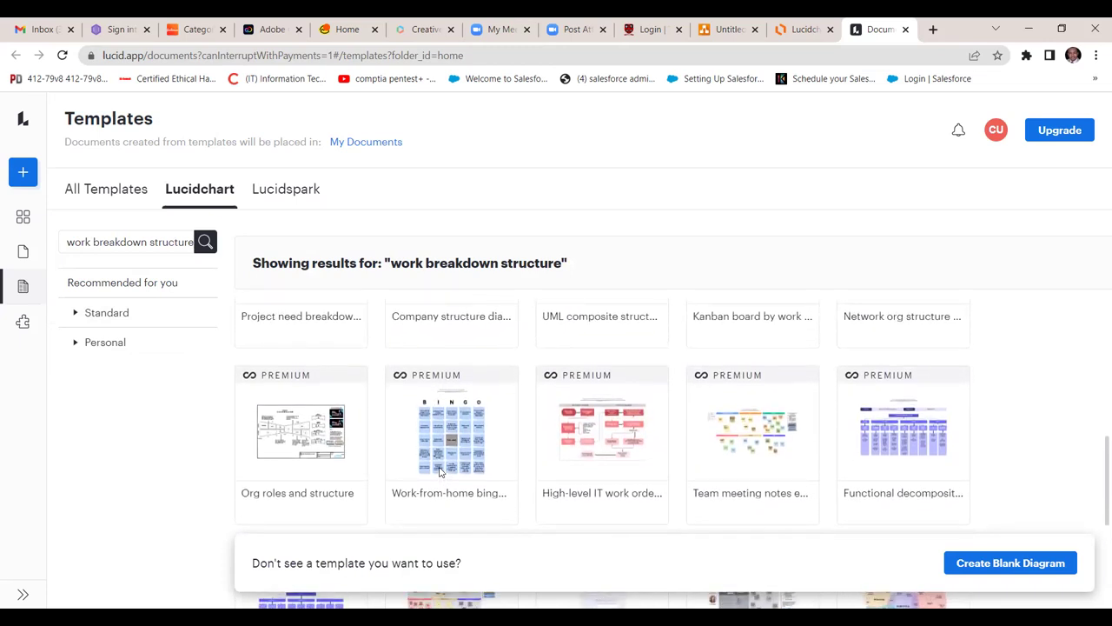
scroll(438, 472, "up", 1)
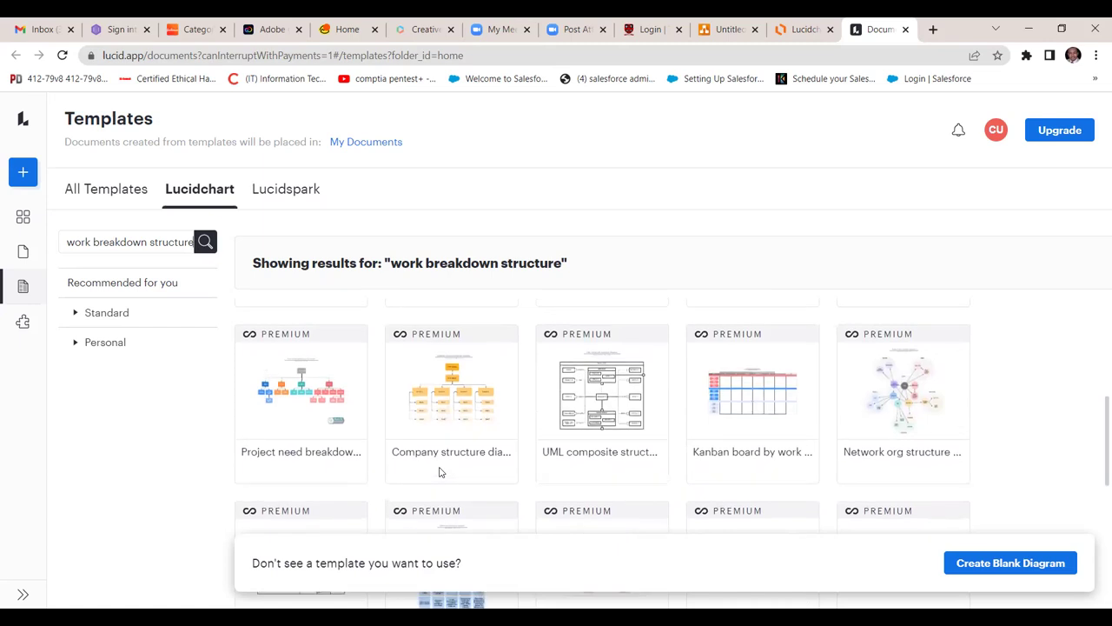
scroll(439, 472, "up", 1)
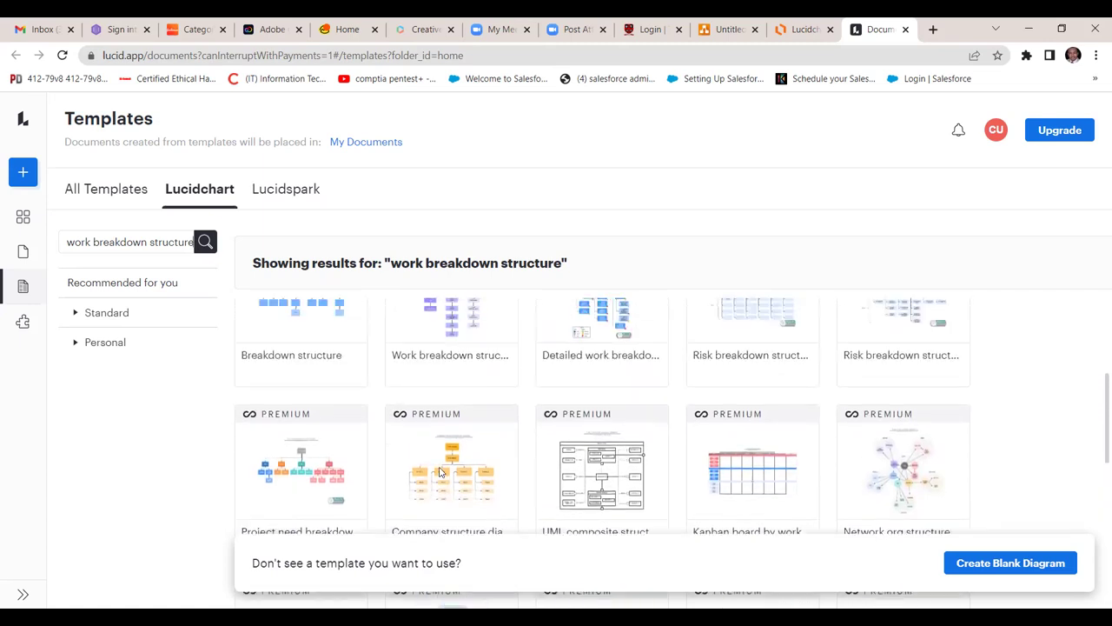
scroll(439, 472, "up", 1)
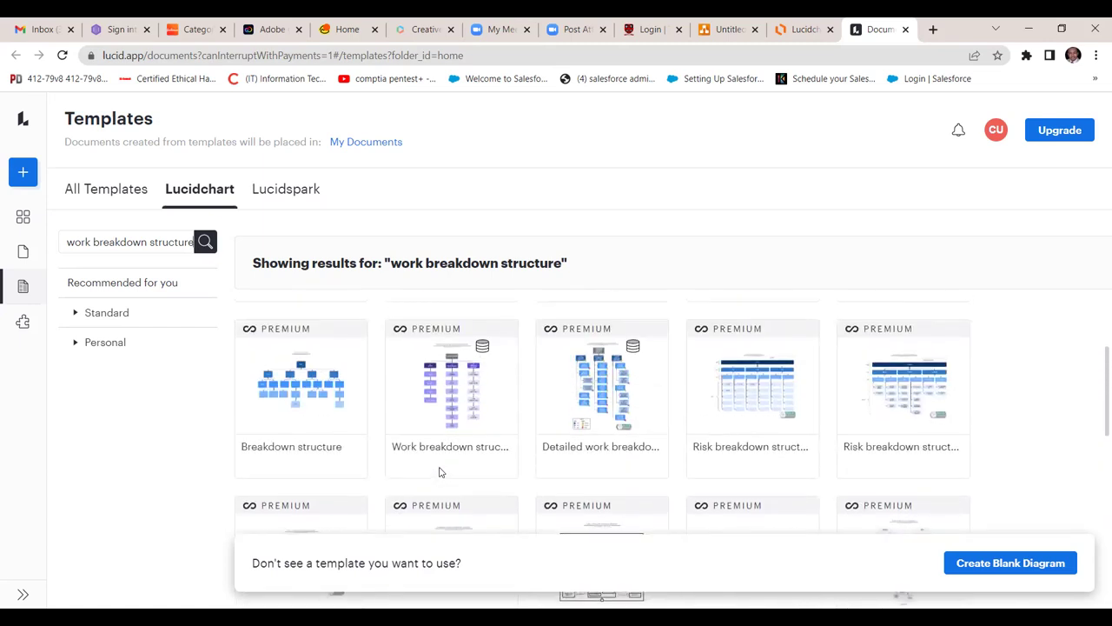
- Preview the premium Work breakdown structure template with the red boxes, check its Lucidchart Individual Trial offer, and postpone the trial
scroll(439, 472, "up", 2)
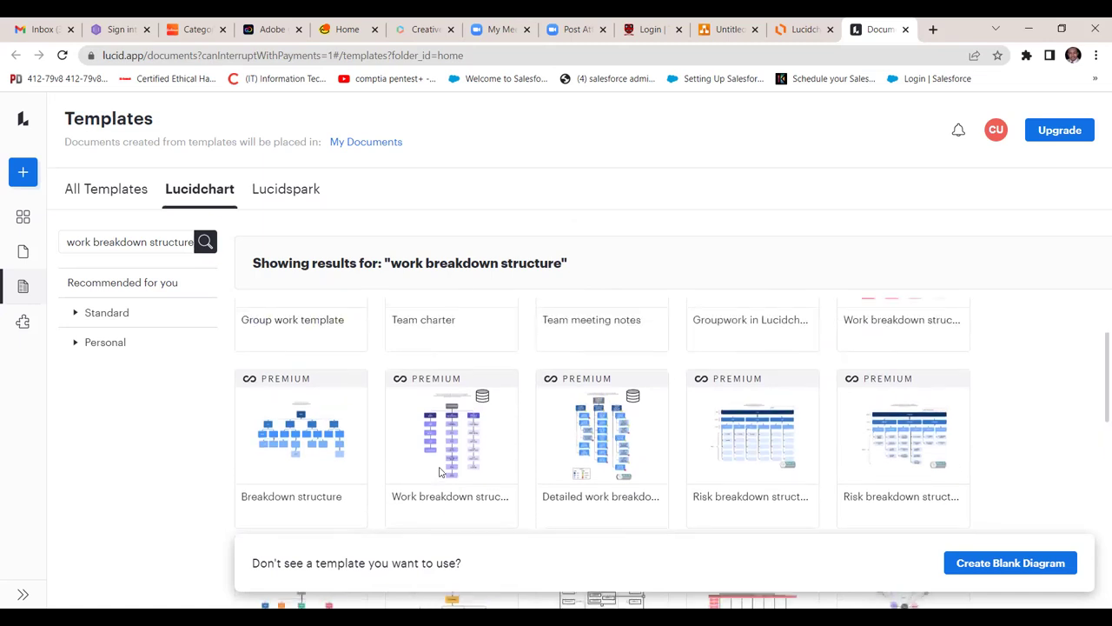
scroll(439, 472, "up", 1)
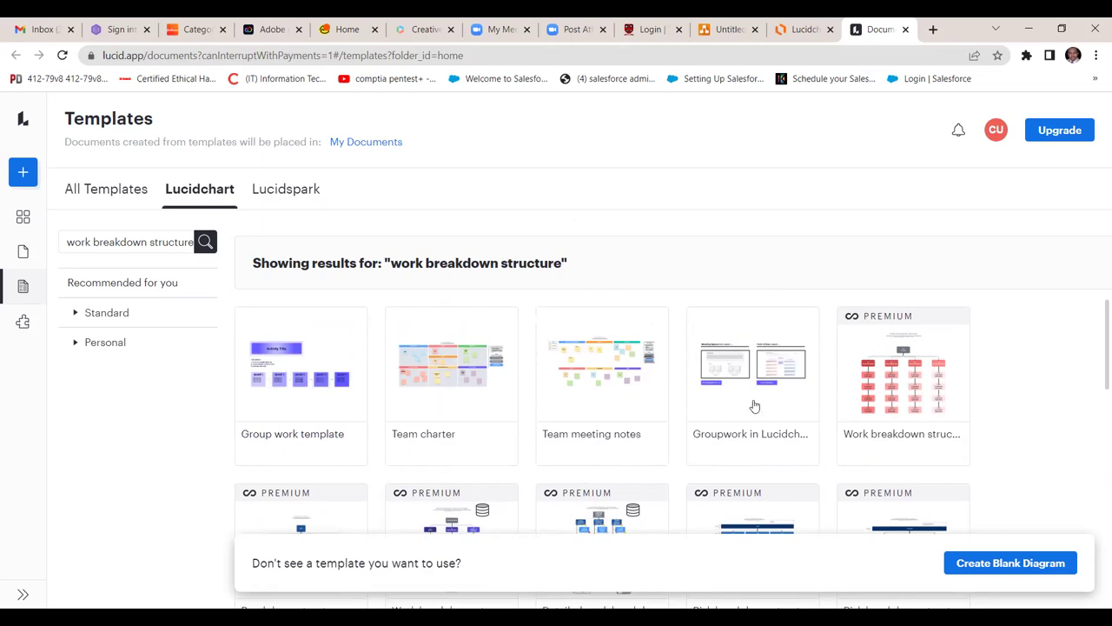
left_click(903, 374)
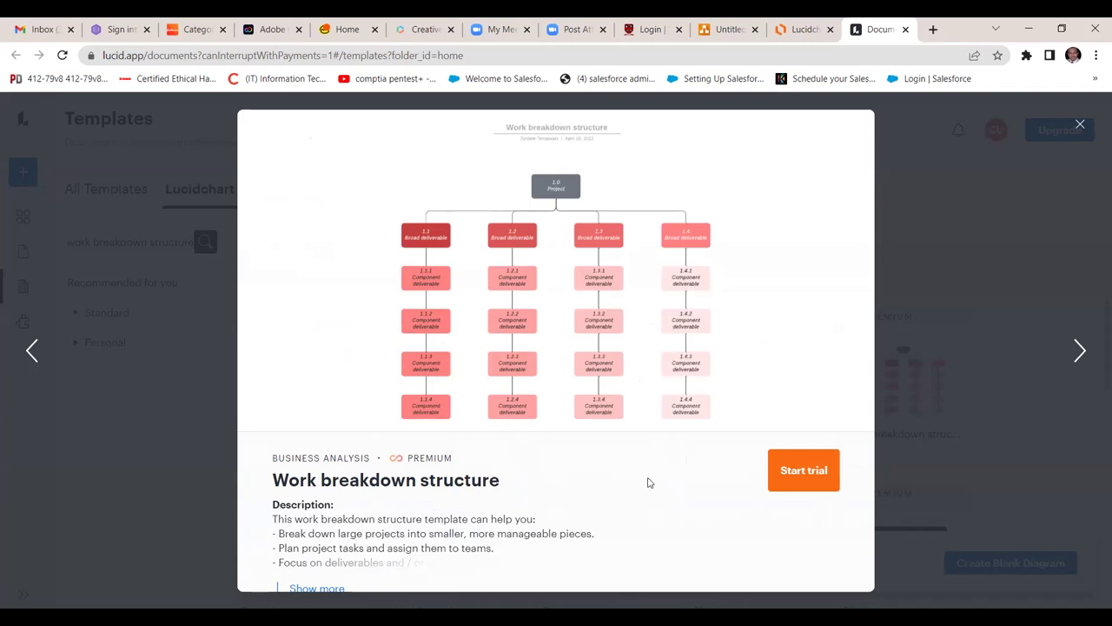
left_click(799, 477)
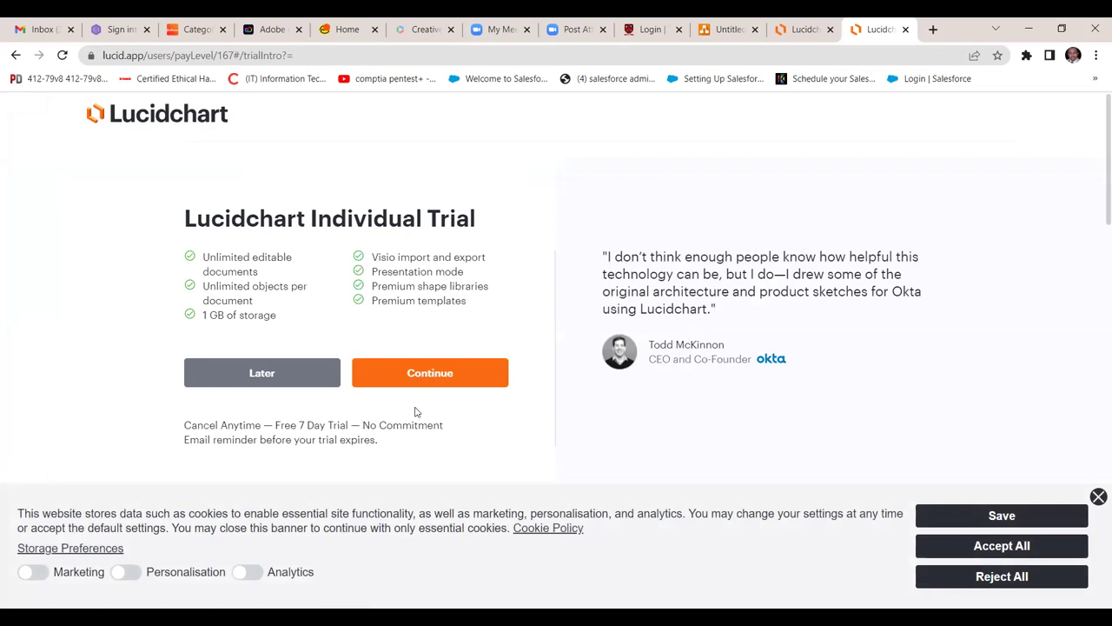
left_click(269, 376)
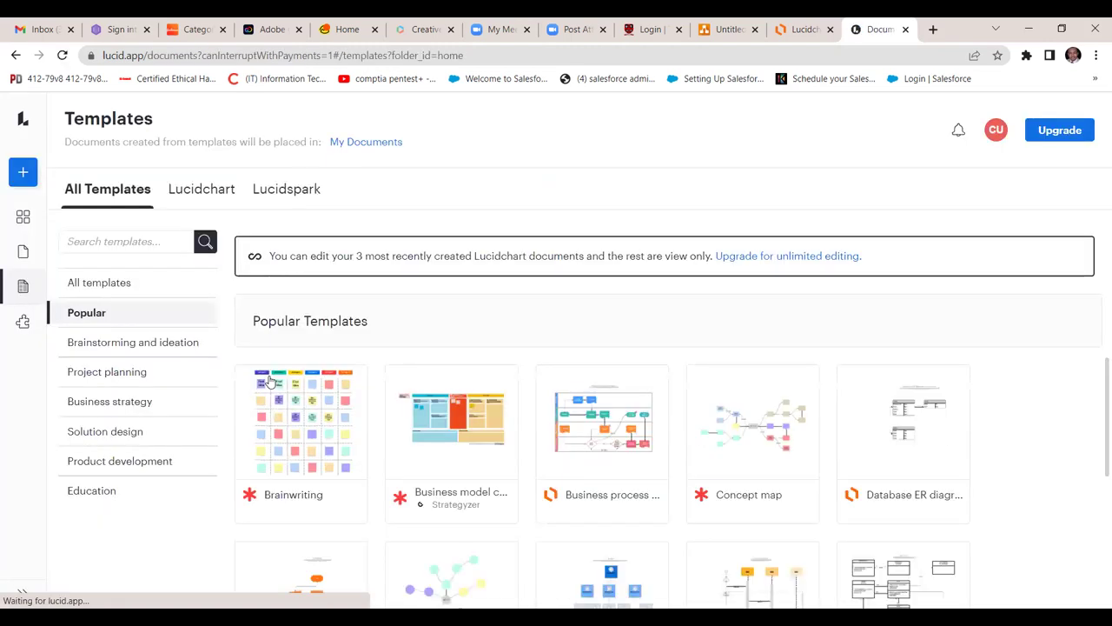
- Look through the popular templates in the combined template gallery
scroll(270, 380, "down", 2)
scroll(269, 380, "down", 2)
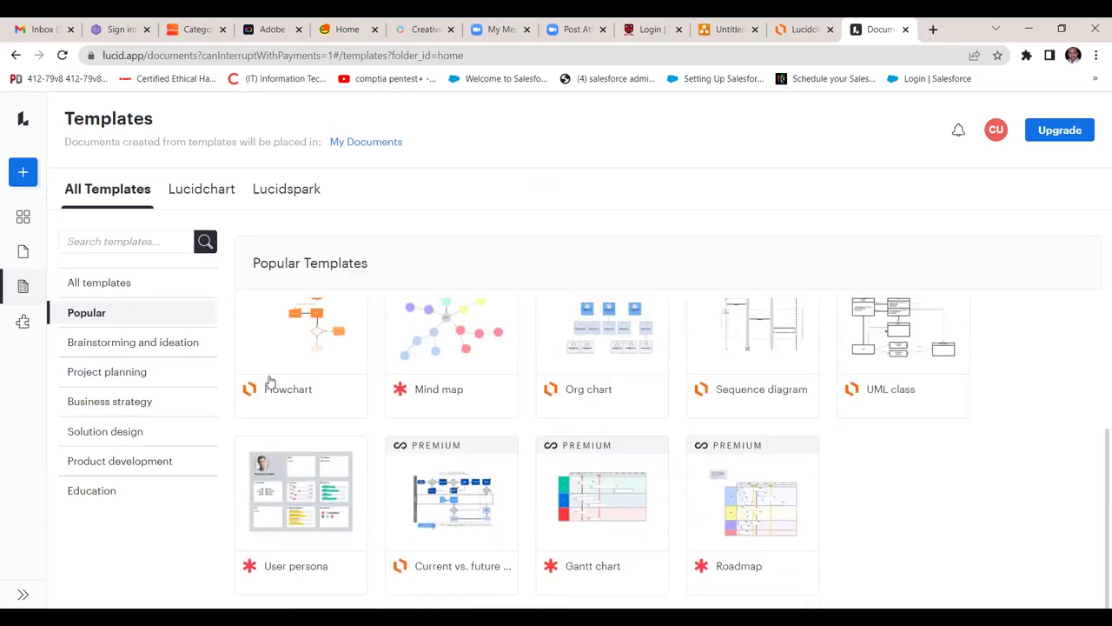
scroll(270, 379, "up", 3)
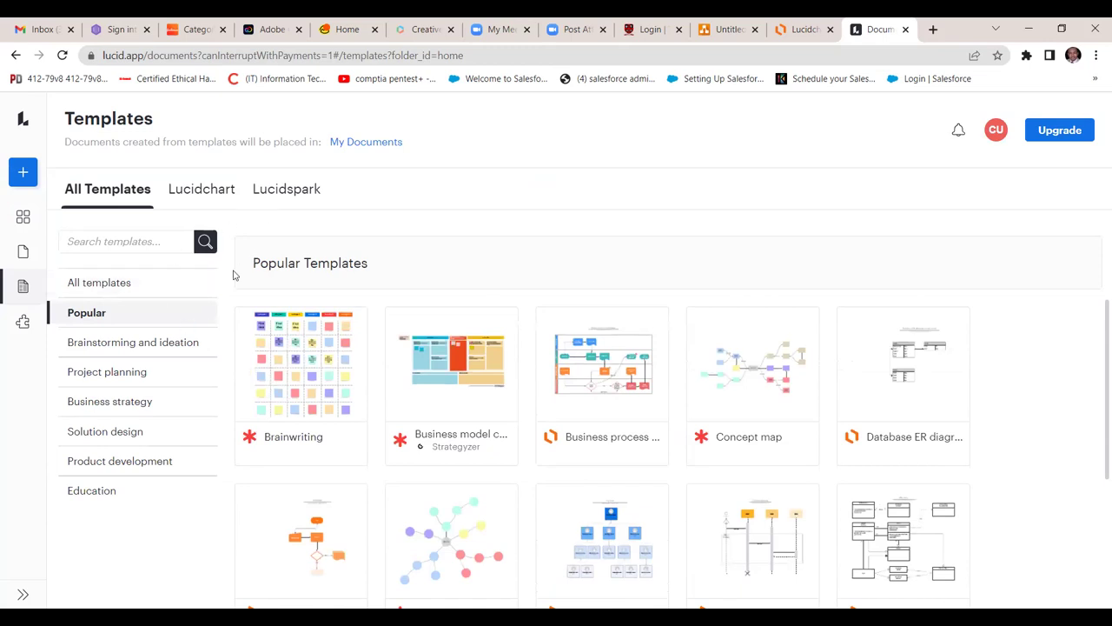
- Browse the full alphabetical list of all Lucidchart and Lucidspark templates, looking over the range of available diagrams and boards
left_click(101, 291)
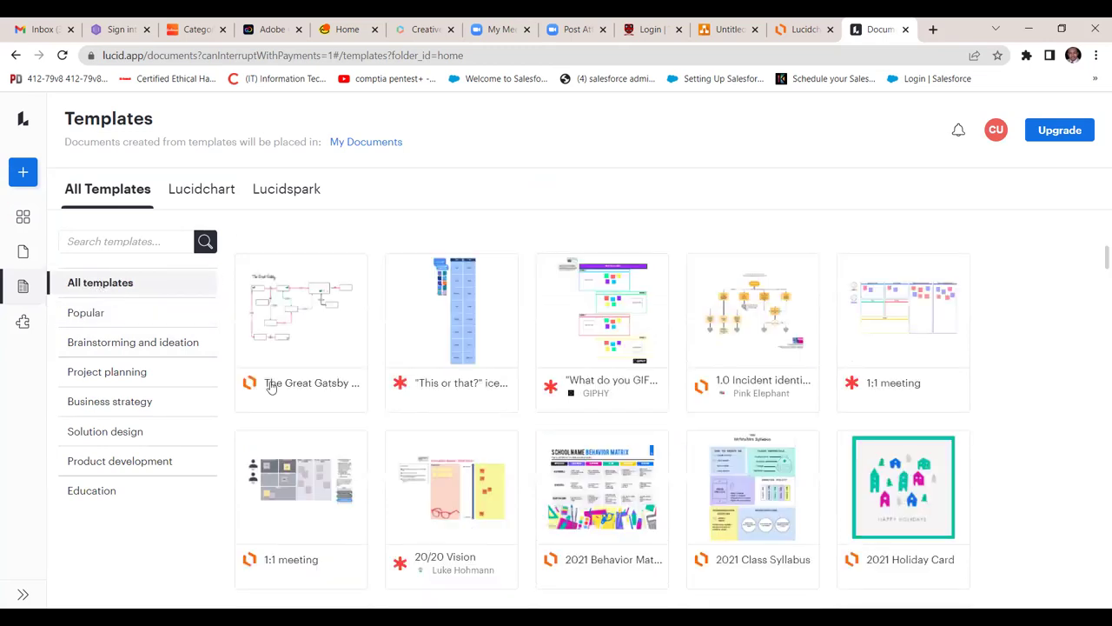
scroll(271, 386, "down", 8)
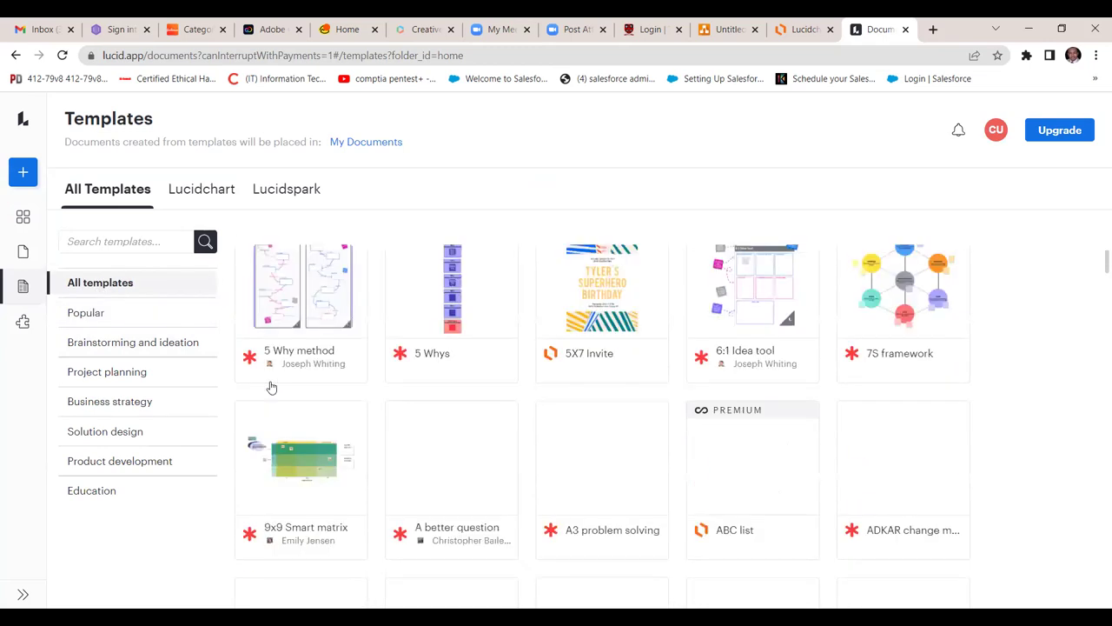
scroll(271, 386, "down", 10)
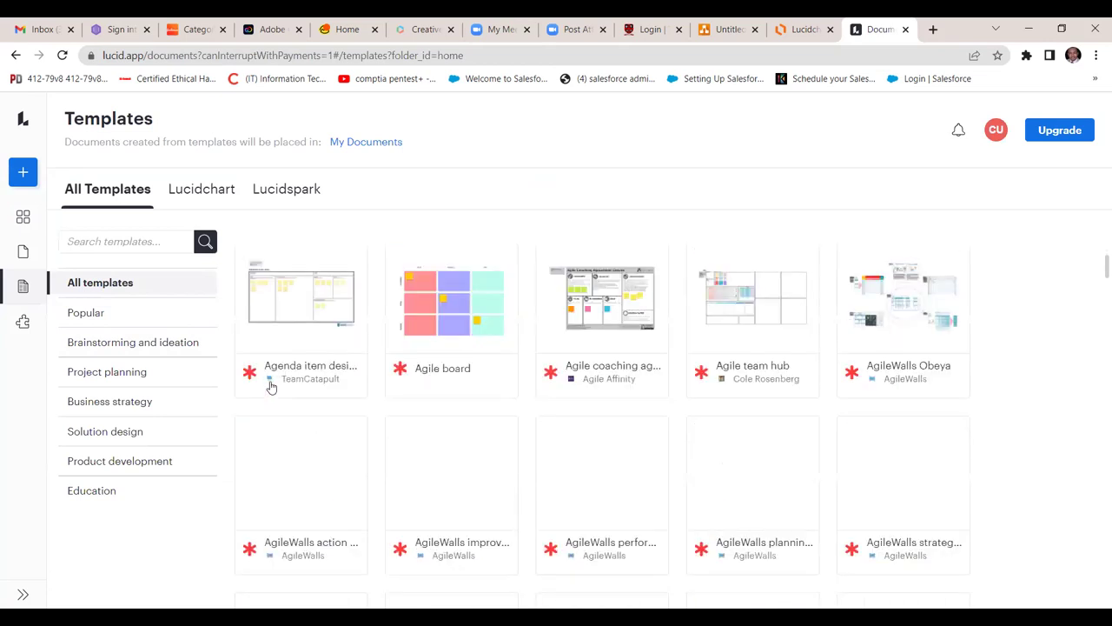
scroll(271, 387, "down", 10)
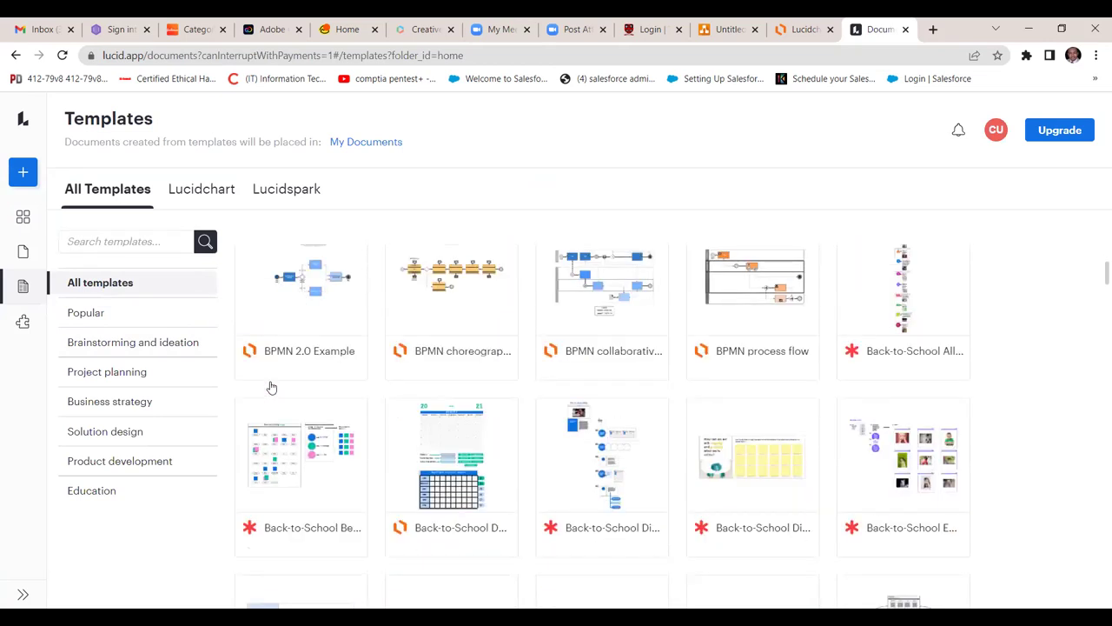
scroll(272, 386, "down", 10)
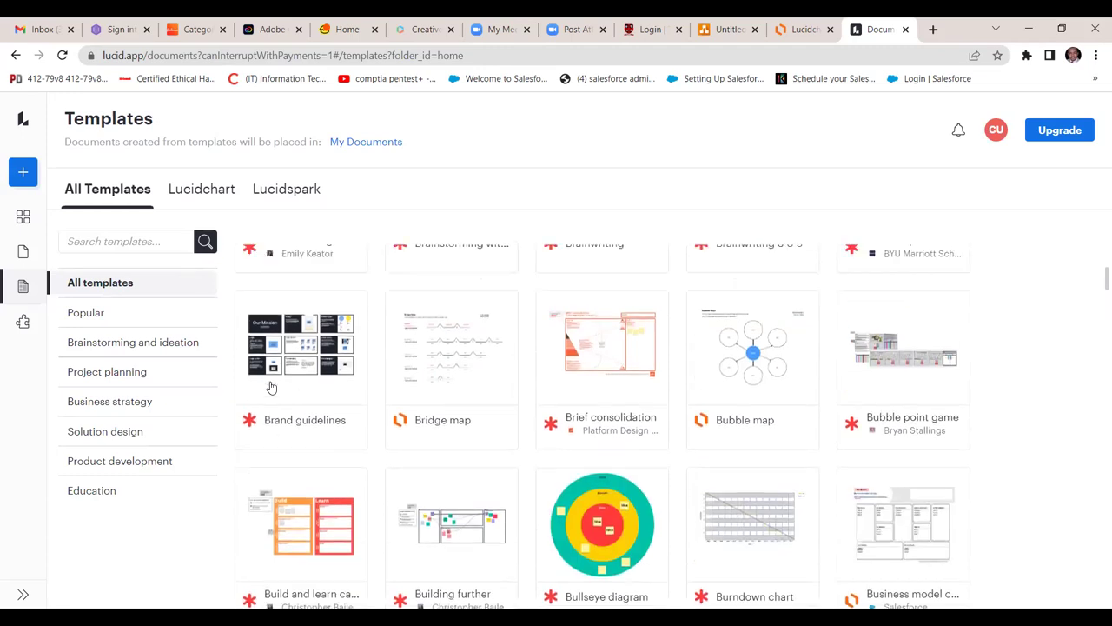
scroll(272, 386, "down", 10)
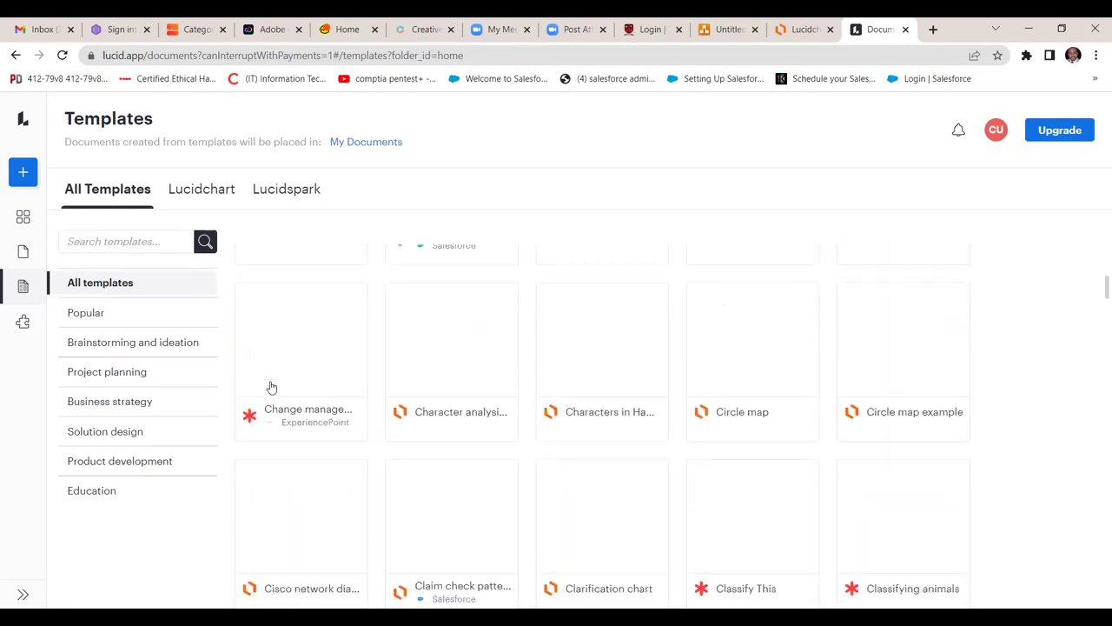
scroll(271, 387, "down", 10)
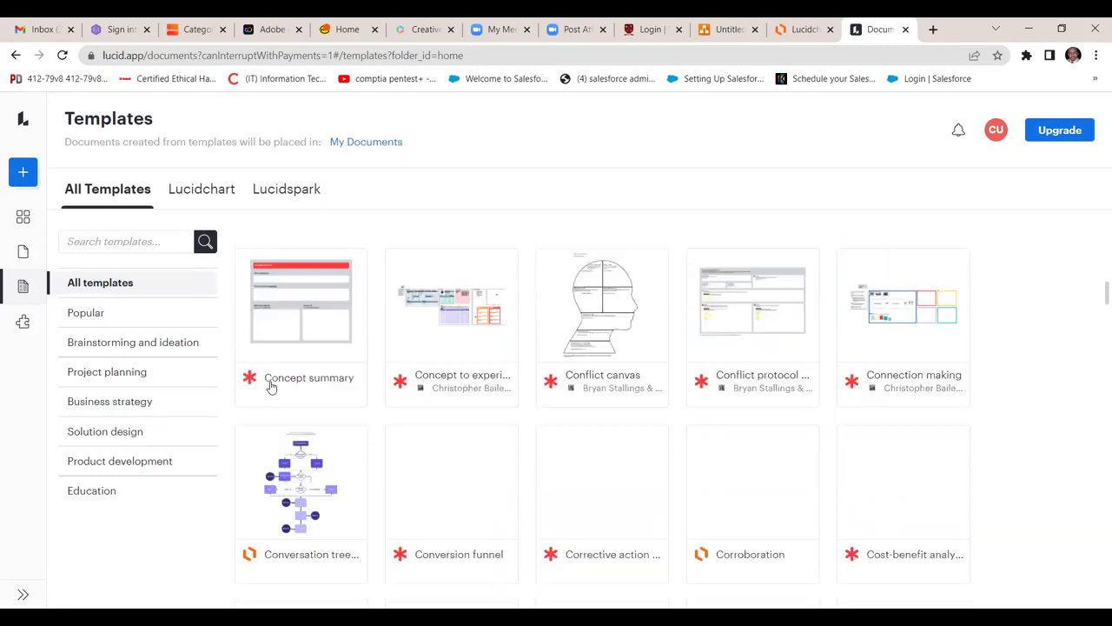
scroll(271, 387, "down", 10)
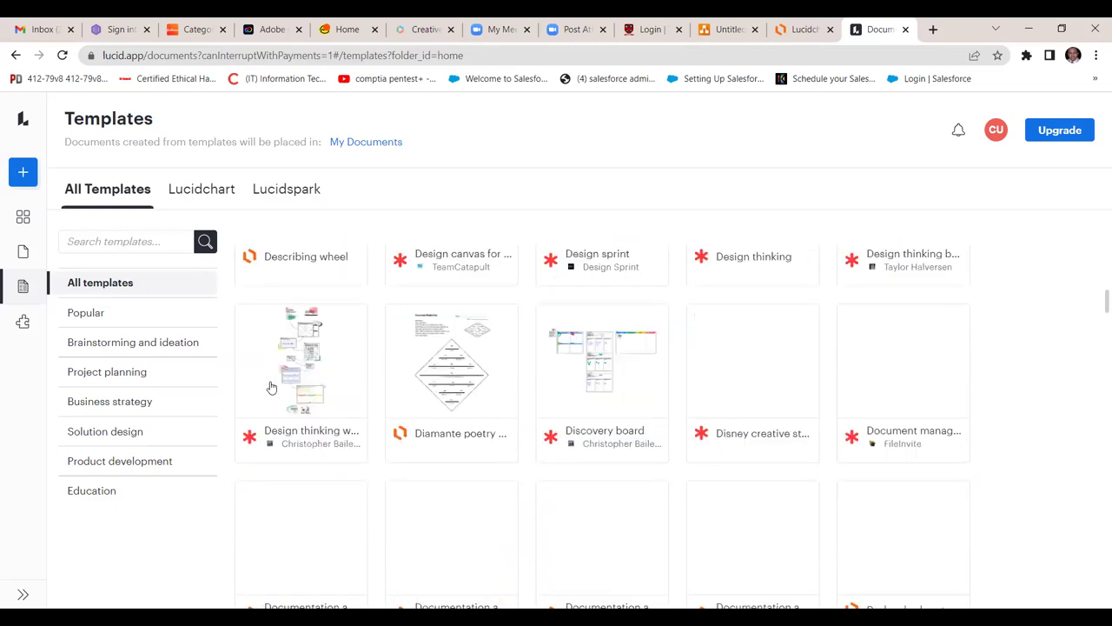
scroll(271, 387, "down", 10)
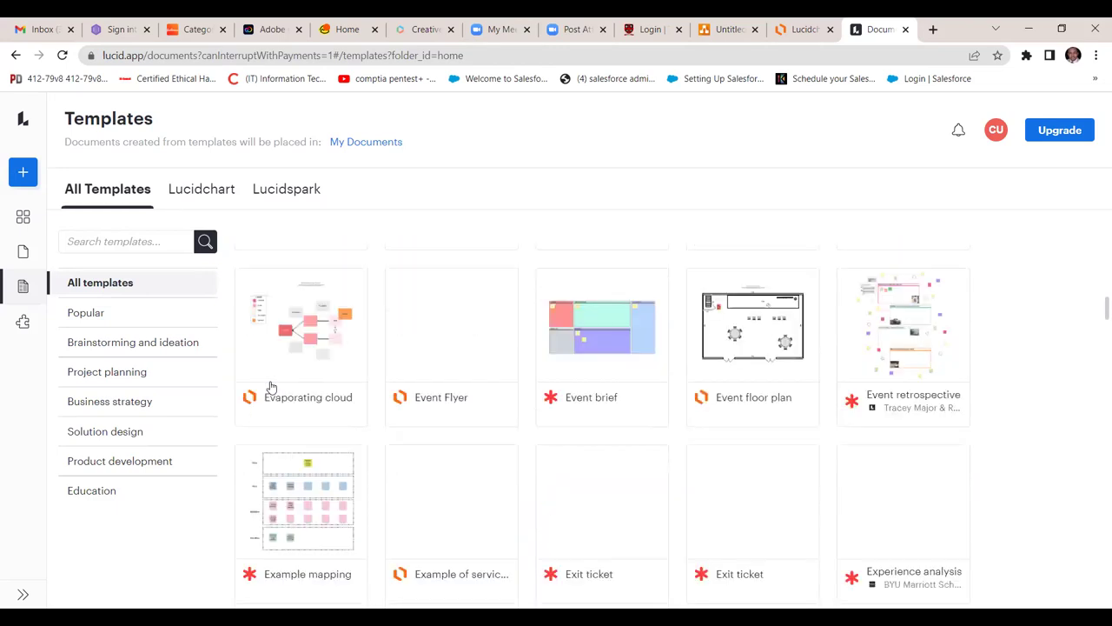
scroll(271, 386, "down", 10)
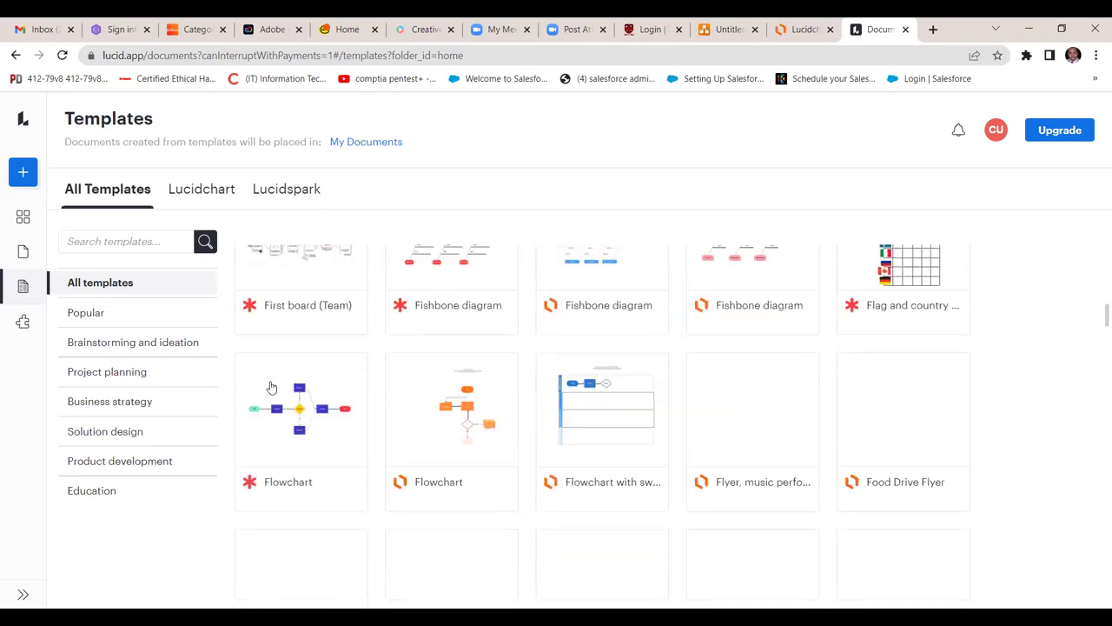
scroll(271, 387, "up", 15)
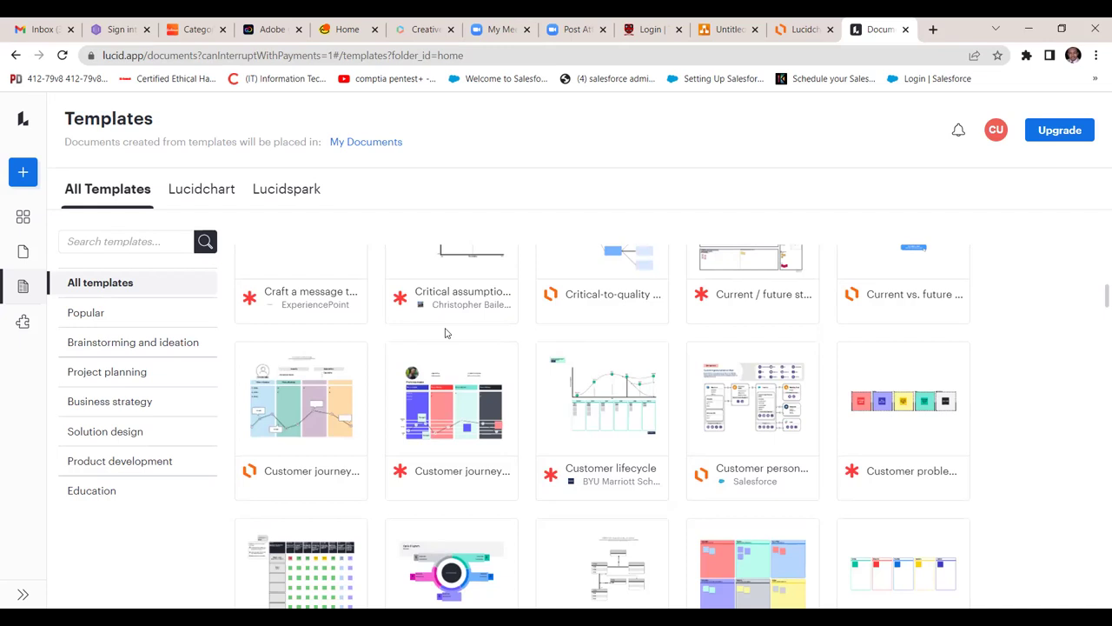
scroll(444, 332, "down", 8)
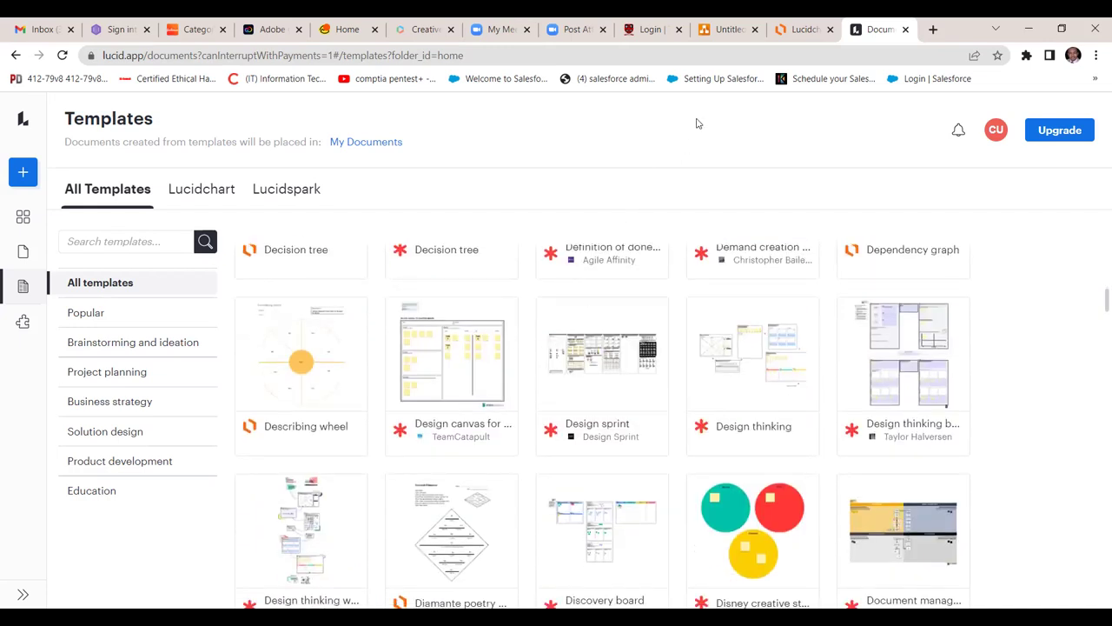
- Switch to Untitled Diagram.drawio in diagrams.net and bring the main project's work breakdown chart into view
left_click(729, 31)
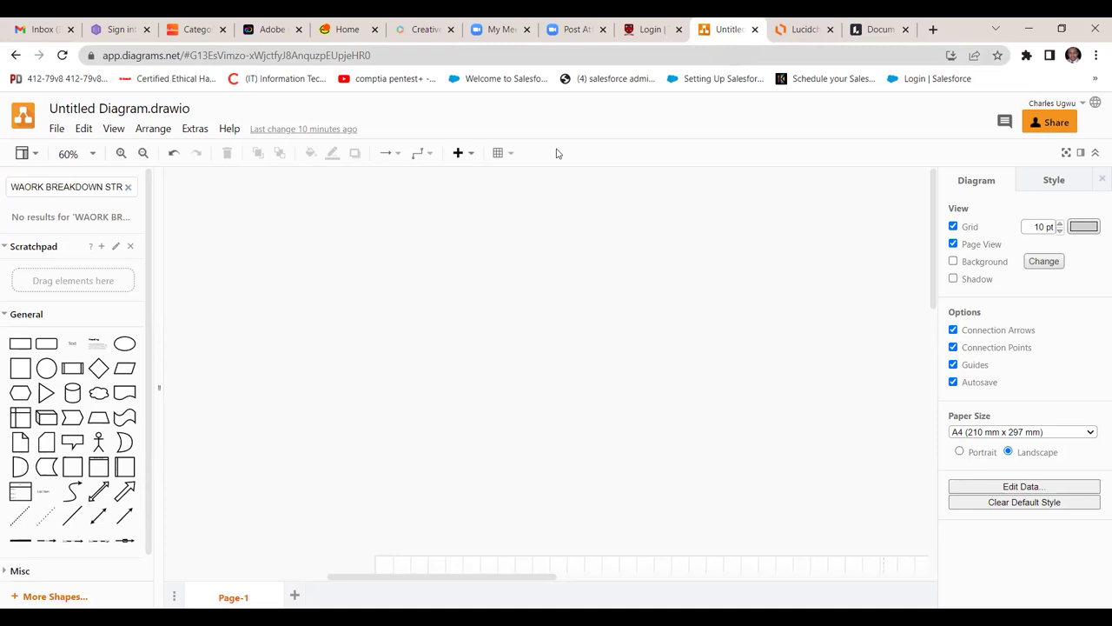
type("Cartroid, a multinational ecommerce corporation with a roadmap to spread from Africa to the rest of the world. Cartroid facilitates business-to-consumer and business-to-business sales through its website. Cartroid, a multimillion-dollar business operations took off in Nigeria in 2022. In Cartroid online retail, auction and wholesale(B2B) website people and businesses buy and sell a wide variety of goods and services. The website is free to use for buyers, but sellers are charged fees for listing items after a limited number of free listings, and again when those items are sold.")
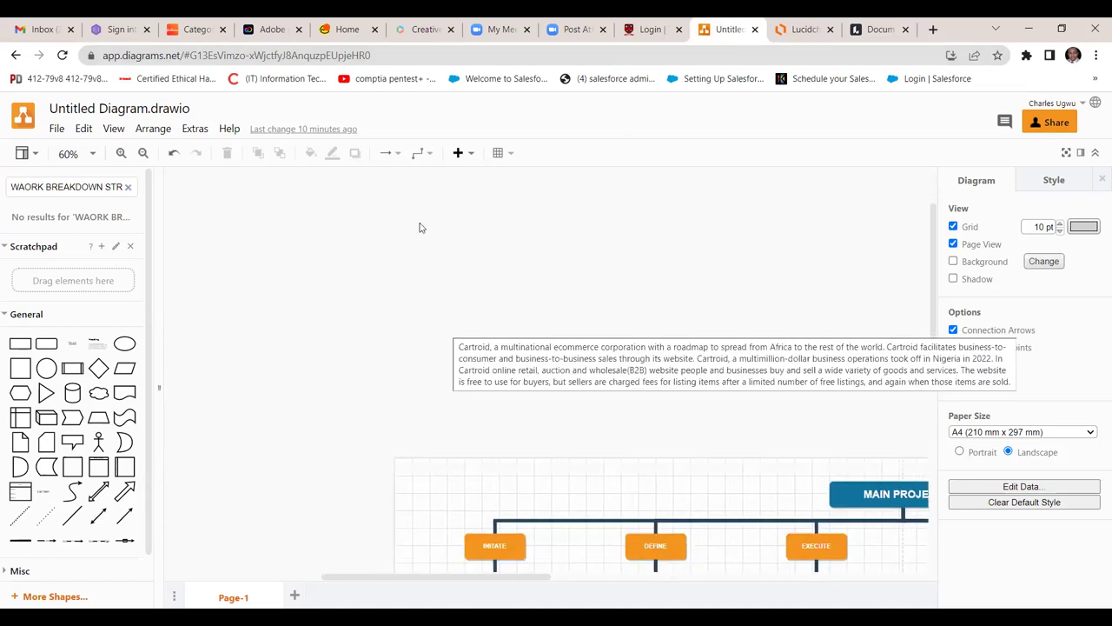